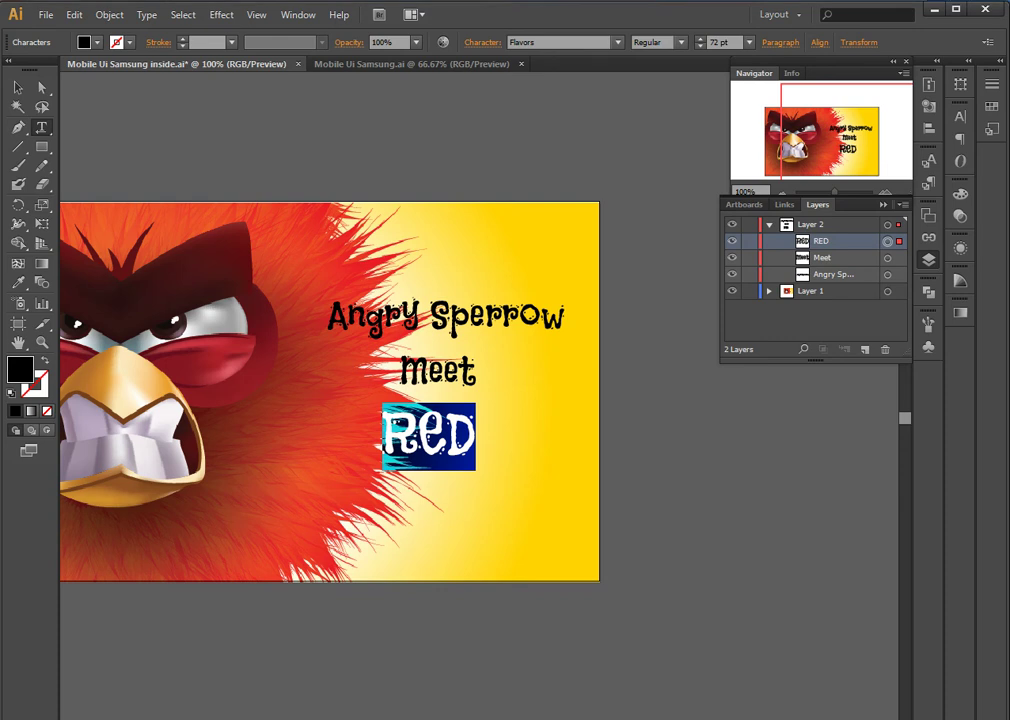
Finish editing RED, check the 800 × 480 px artboard, and switch to Mobile Ui Samsung.ai
{"action": "left_click", "coordinate": [18, 88]}
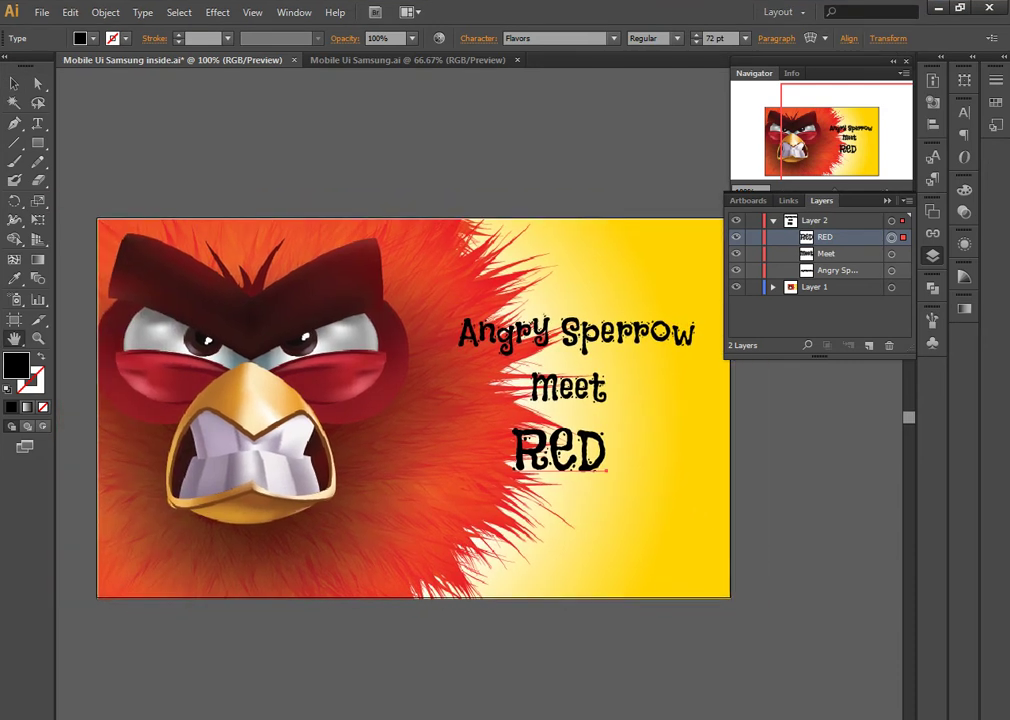
{"action": "left_click_drag", "start_coordinate": [400, 400], "coordinate": [380, 394]}
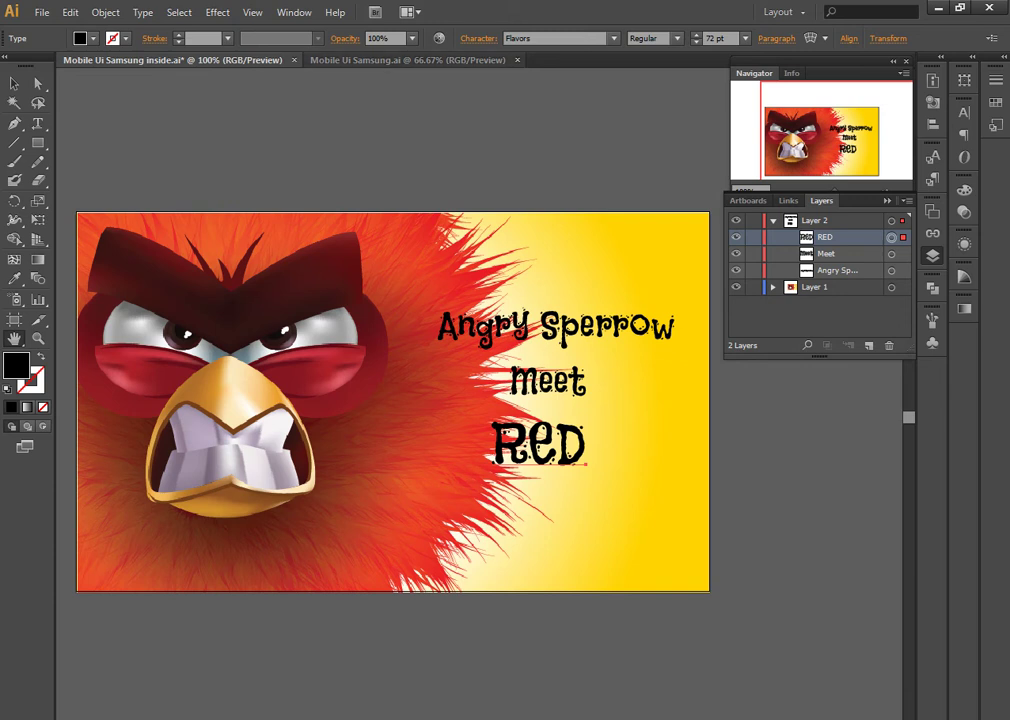
{"action": "key", "text": "shift+o"}
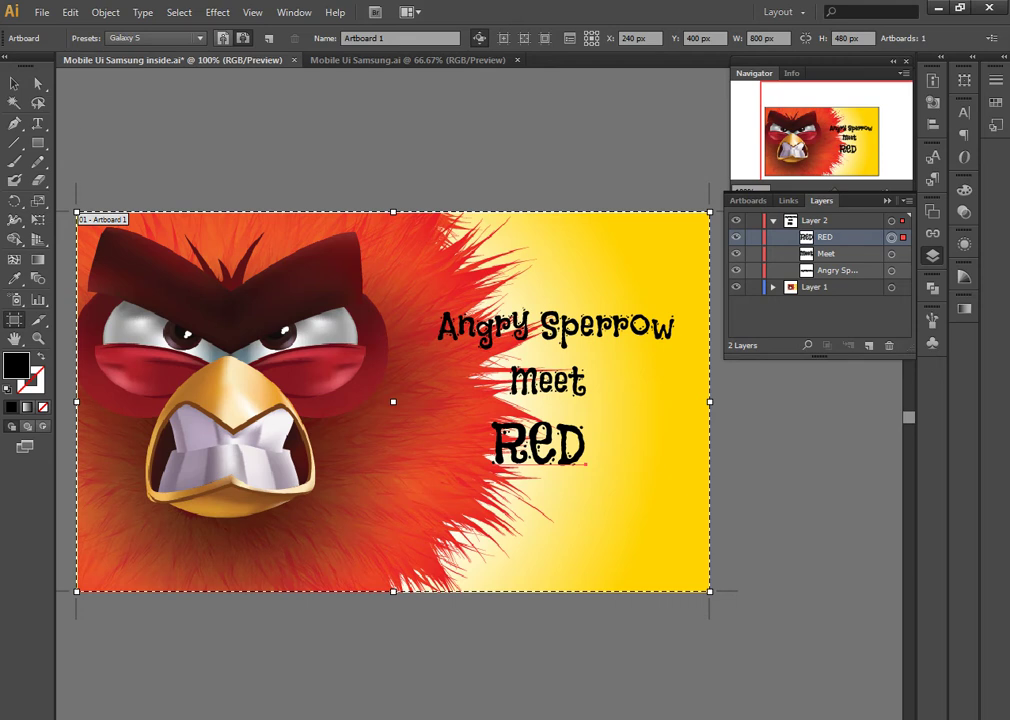
{"action": "key", "text": "Escape"}
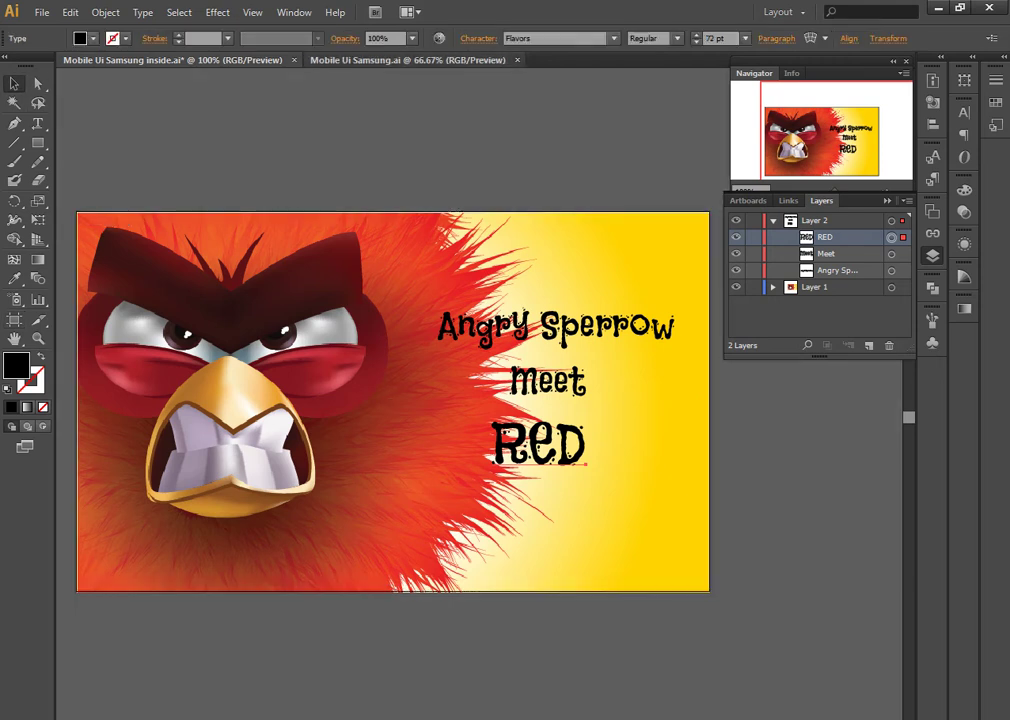
{"action": "key", "text": "ctrl+Tab"}
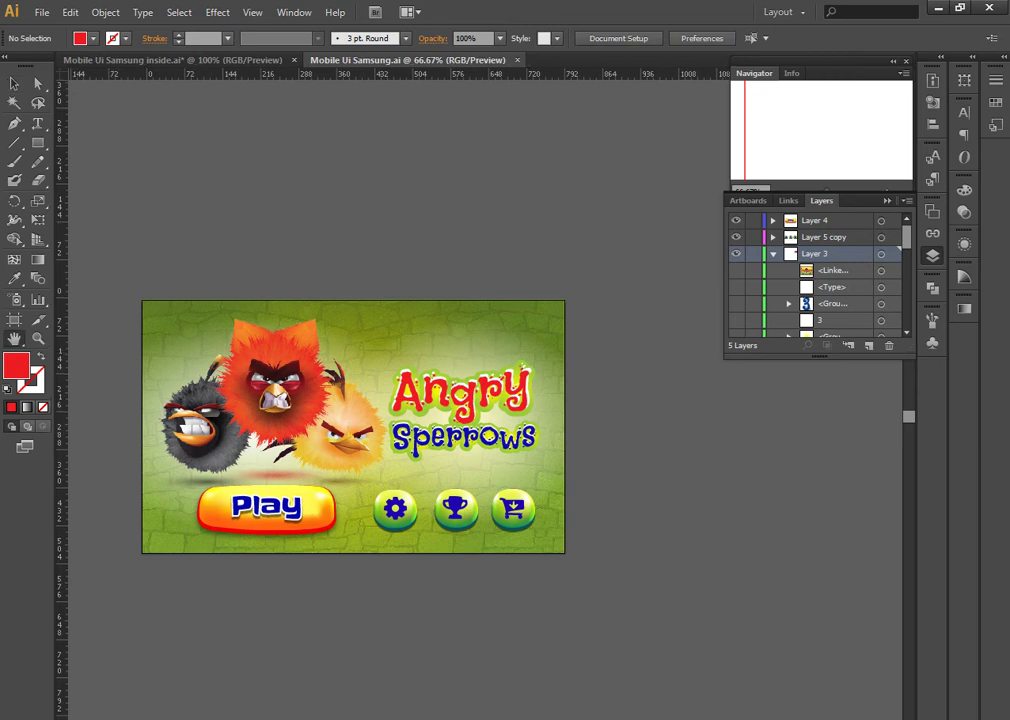
Center the Angry Sperrows reference design, then return to the Mobile Ui Samsung inside.ai poster
{"action": "left_click_drag", "start_coordinate": [130, 300], "coordinate": [181, 258]}
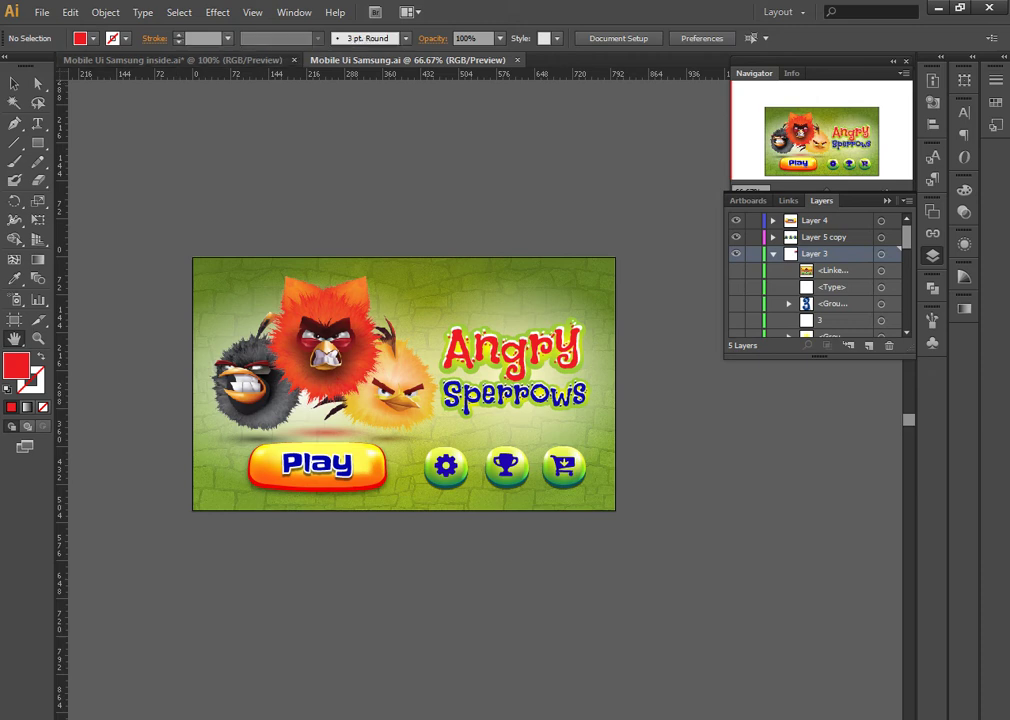
{"action": "left_click", "coordinate": [170, 60]}
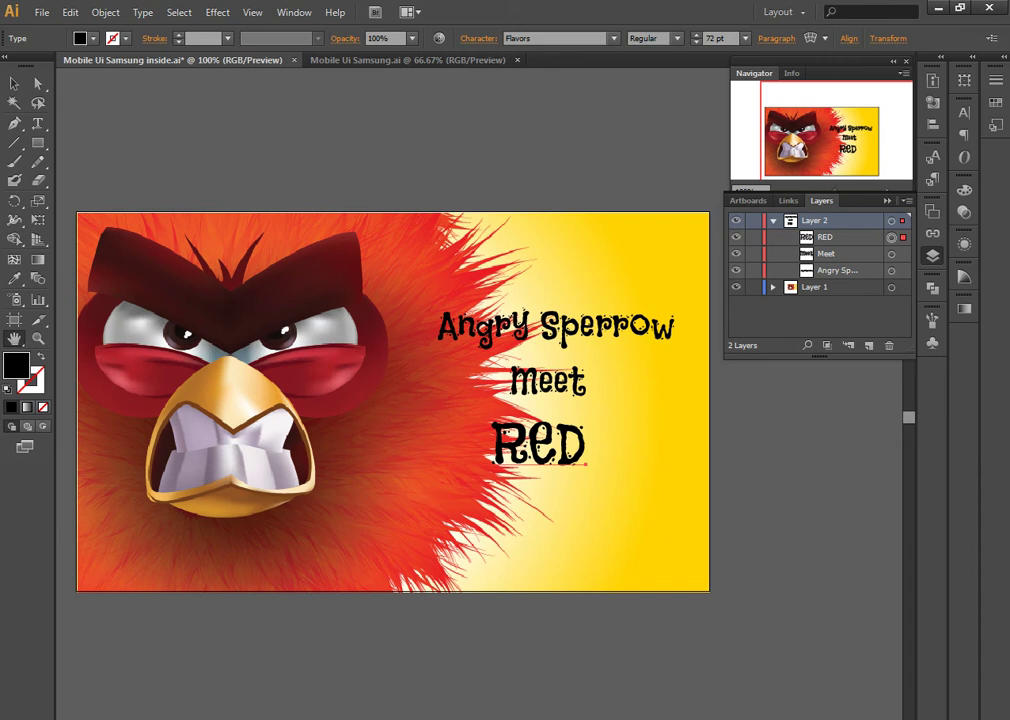
Select the word RED on Layer 2 and set it in the Spicy Rice font
{"action": "left_click", "coordinate": [825, 237]}
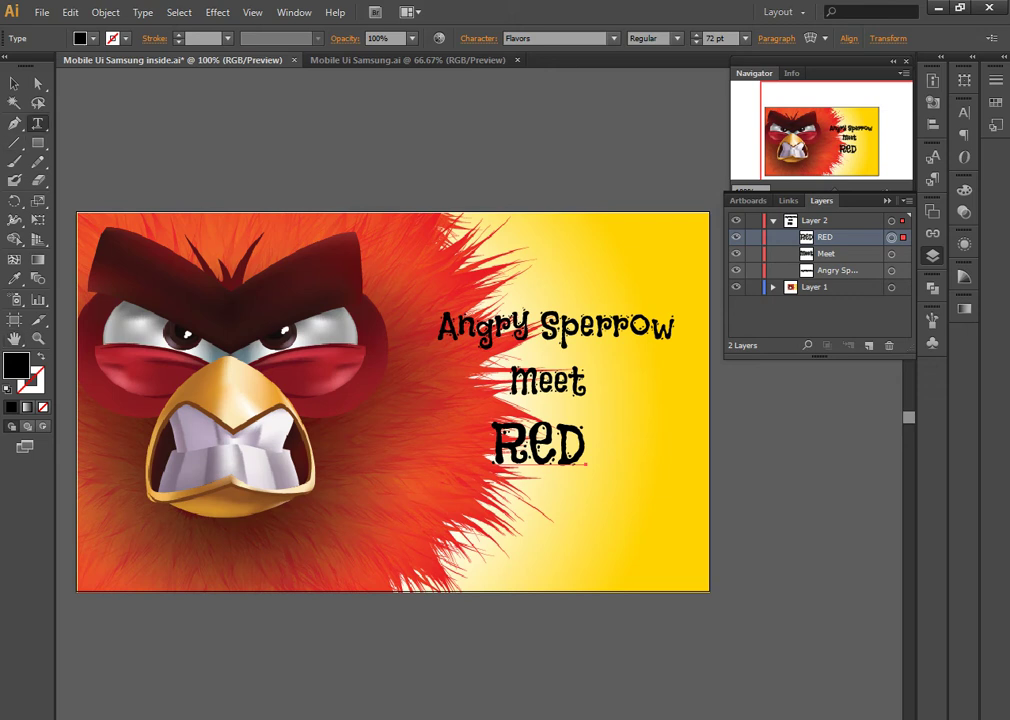
{"action": "double_click", "coordinate": [538, 445]}
{"action": "left_click", "coordinate": [613, 38]}
{"action": "key", "text": "Escape"}
{"action": "right_click", "coordinate": [558, 457]}
{"action": "mouse_move", "coordinate": [596, 505]}
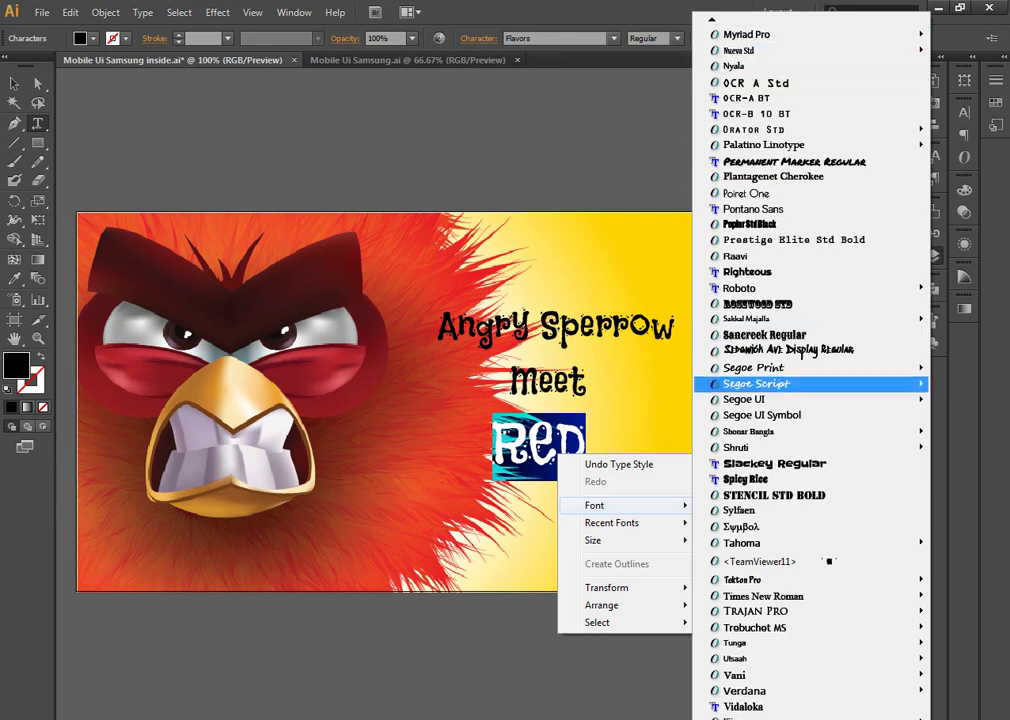
{"action": "scroll", "coordinate": [810, 400], "scroll_direction": "down", "scroll_amount": 2}
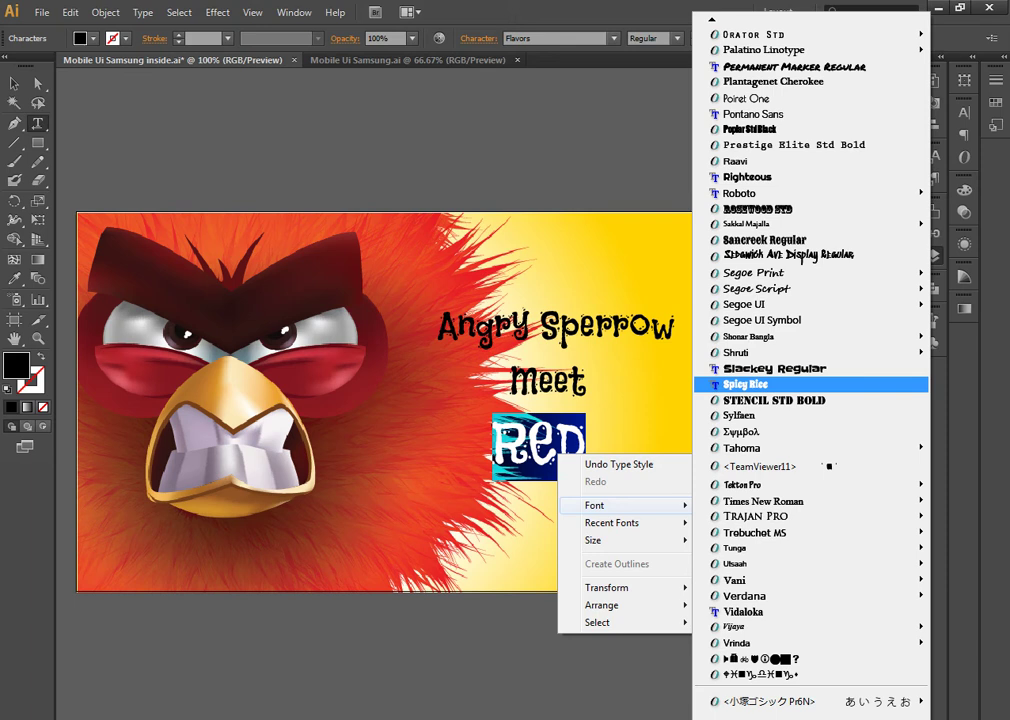
{"action": "left_click", "coordinate": [760, 384]}
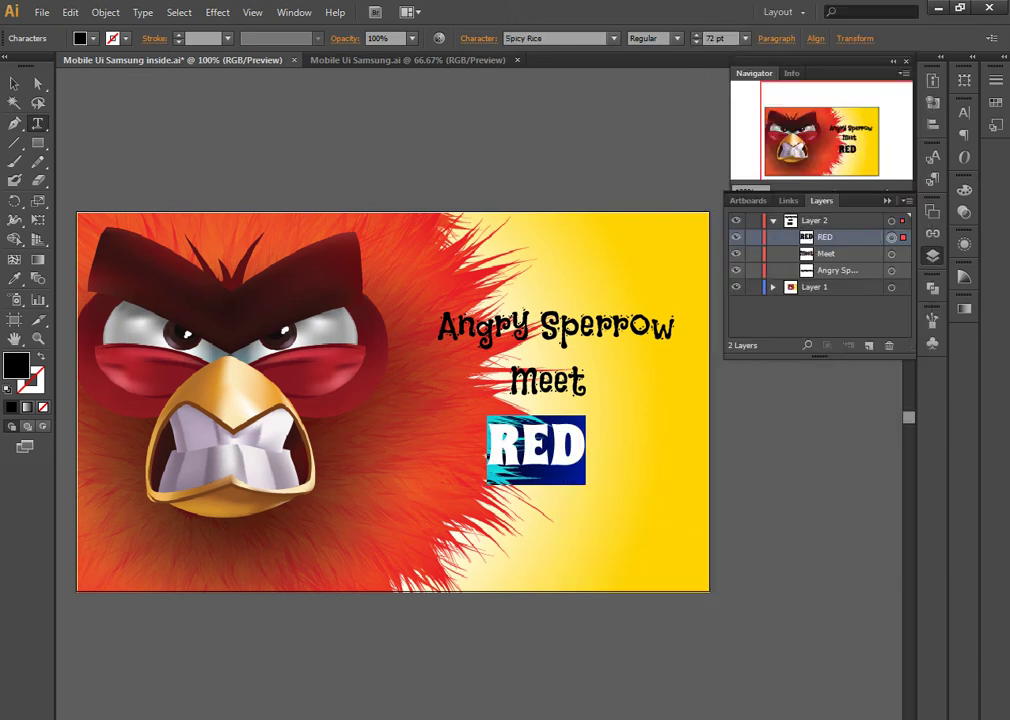
Browse the Character panel's font list for a replacement typeface for RED
{"action": "left_click", "coordinate": [613, 38]}
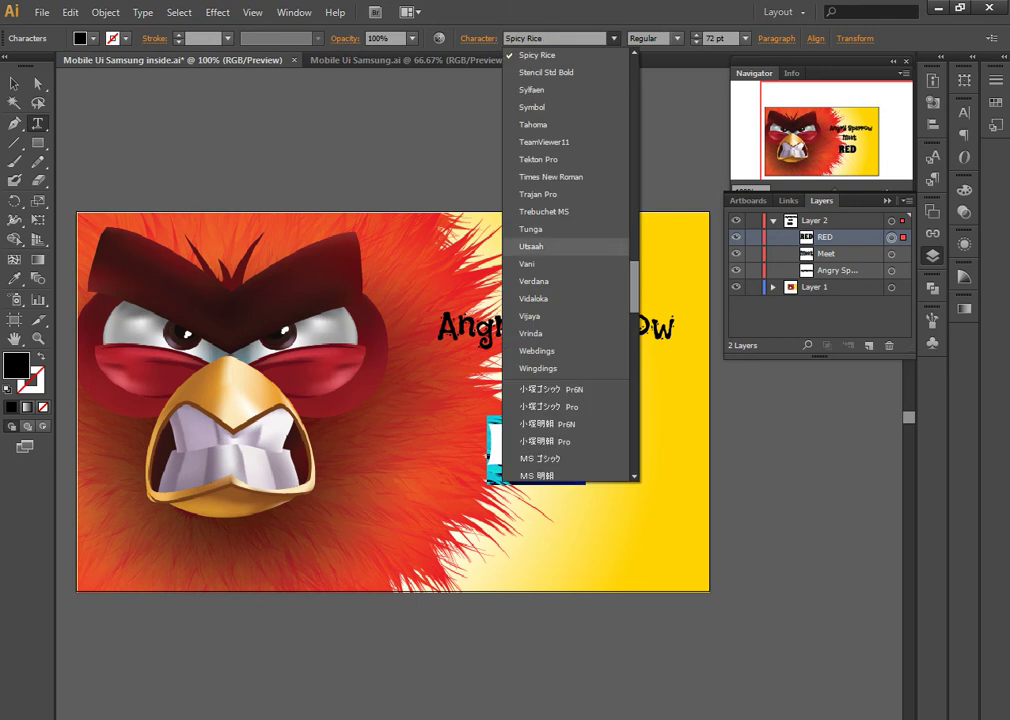
{"action": "scroll", "coordinate": [570, 193], "scroll_direction": "up", "scroll_amount": 3}
{"action": "scroll", "coordinate": [570, 193], "scroll_direction": "up", "scroll_amount": 4}
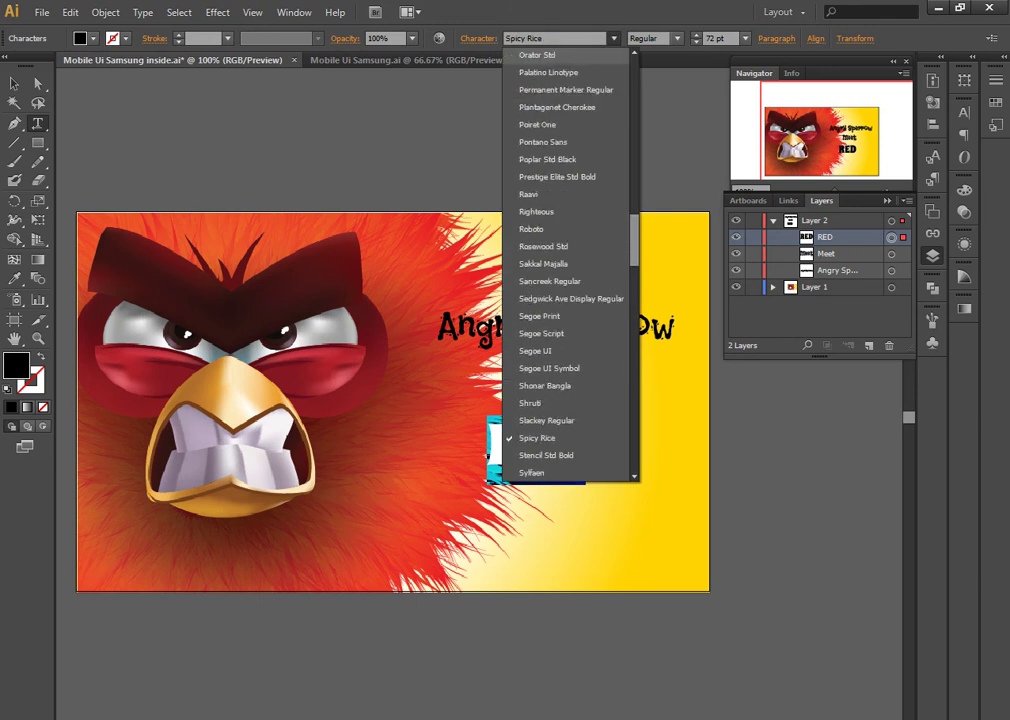
{"action": "scroll", "coordinate": [570, 193], "scroll_direction": "up", "scroll_amount": 5}
{"action": "scroll", "coordinate": [570, 193], "scroll_direction": "up", "scroll_amount": 4}
{"action": "scroll", "coordinate": [570, 193], "scroll_direction": "up", "scroll_amount": 6}
{"action": "scroll", "coordinate": [570, 193], "scroll_direction": "up", "scroll_amount": 5}
{"action": "scroll", "coordinate": [570, 193], "scroll_direction": "up", "scroll_amount": 1}
{"action": "scroll", "coordinate": [570, 193], "scroll_direction": "up", "scroll_amount": 1}
{"action": "scroll", "coordinate": [570, 193], "scroll_direction": "up", "scroll_amount": 5}
{"action": "scroll", "coordinate": [570, 193], "scroll_direction": "up", "scroll_amount": 3}
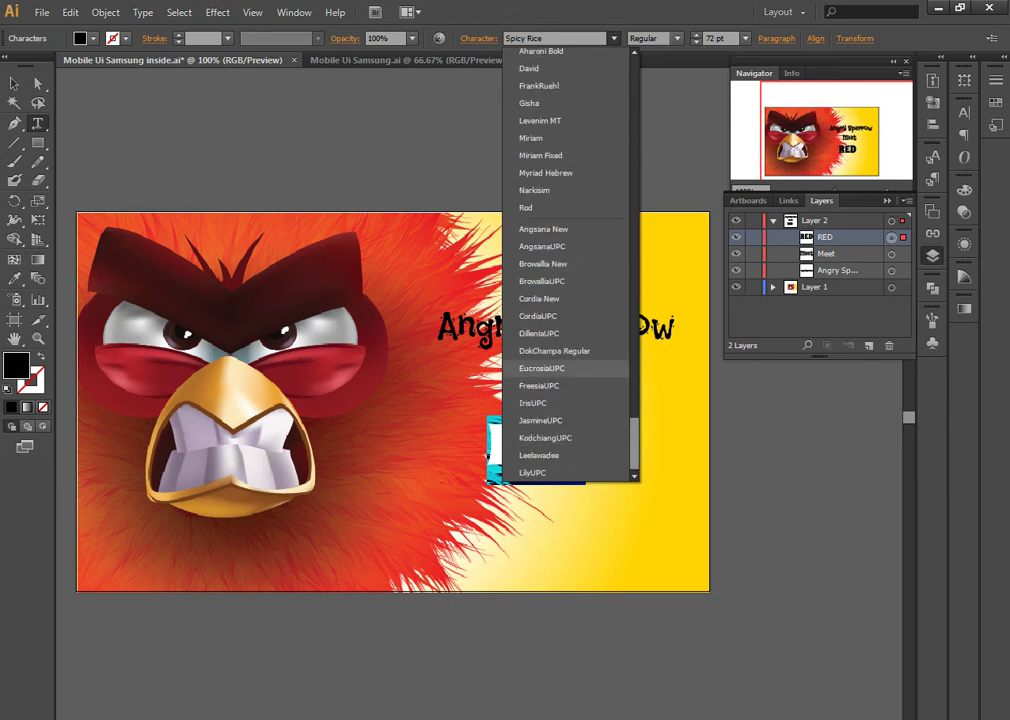
{"action": "scroll", "coordinate": [570, 193], "scroll_direction": "up", "scroll_amount": 2}
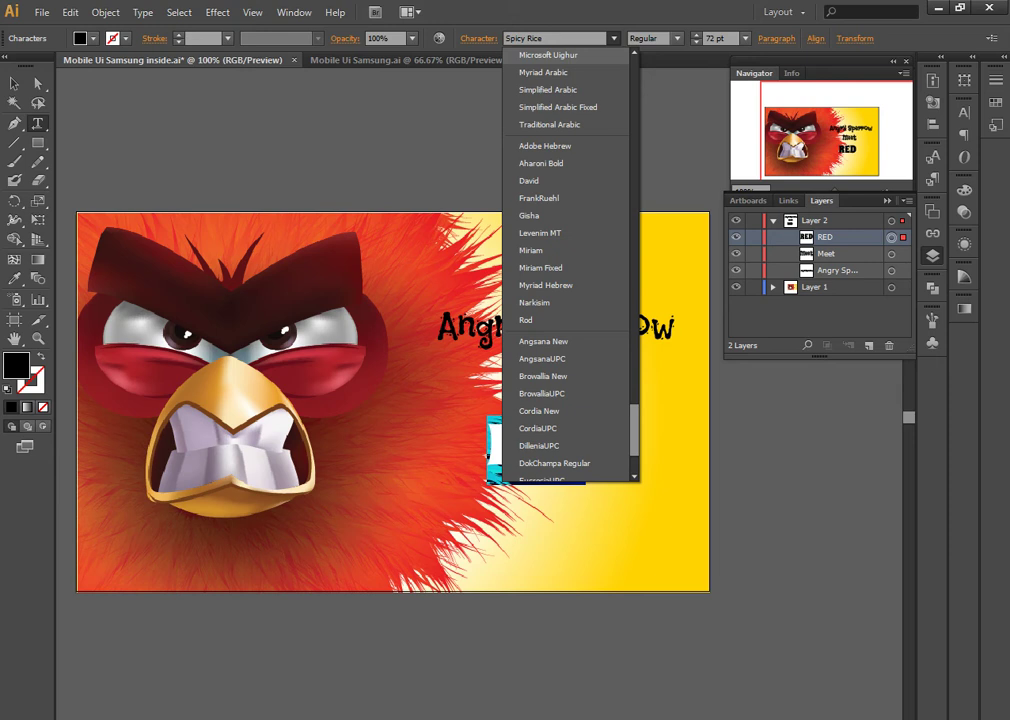
{"action": "scroll", "coordinate": [550, 302], "scroll_direction": "up", "scroll_amount": 1}
{"action": "scroll", "coordinate": [550, 302], "scroll_direction": "up", "scroll_amount": 3}
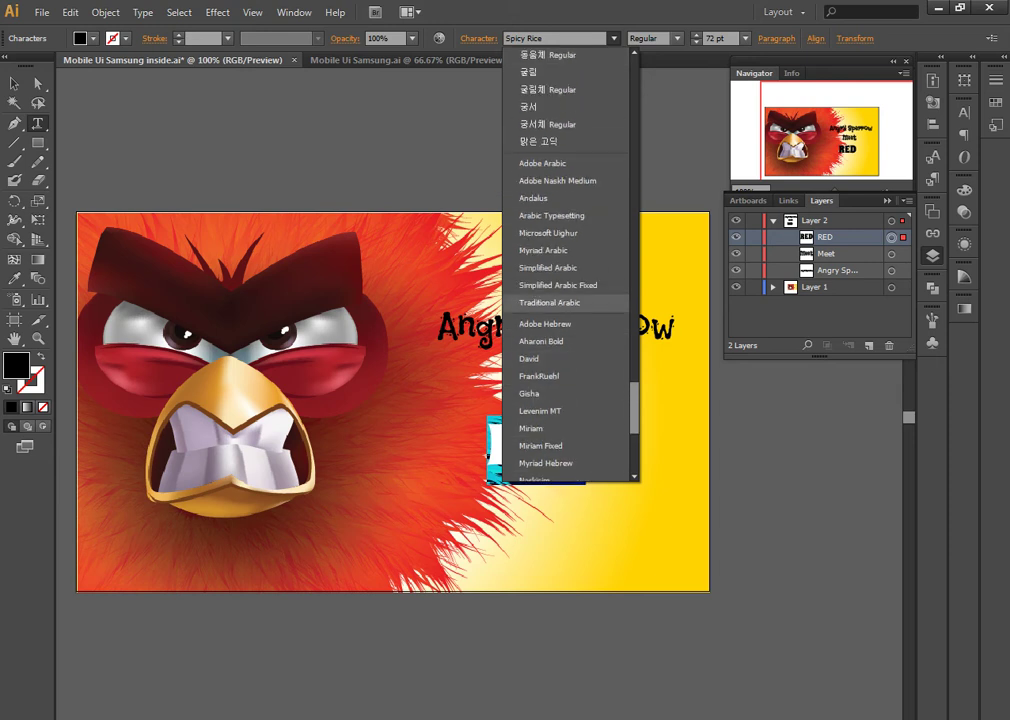
{"action": "scroll", "coordinate": [545, 434], "scroll_direction": "down", "scroll_amount": 1}
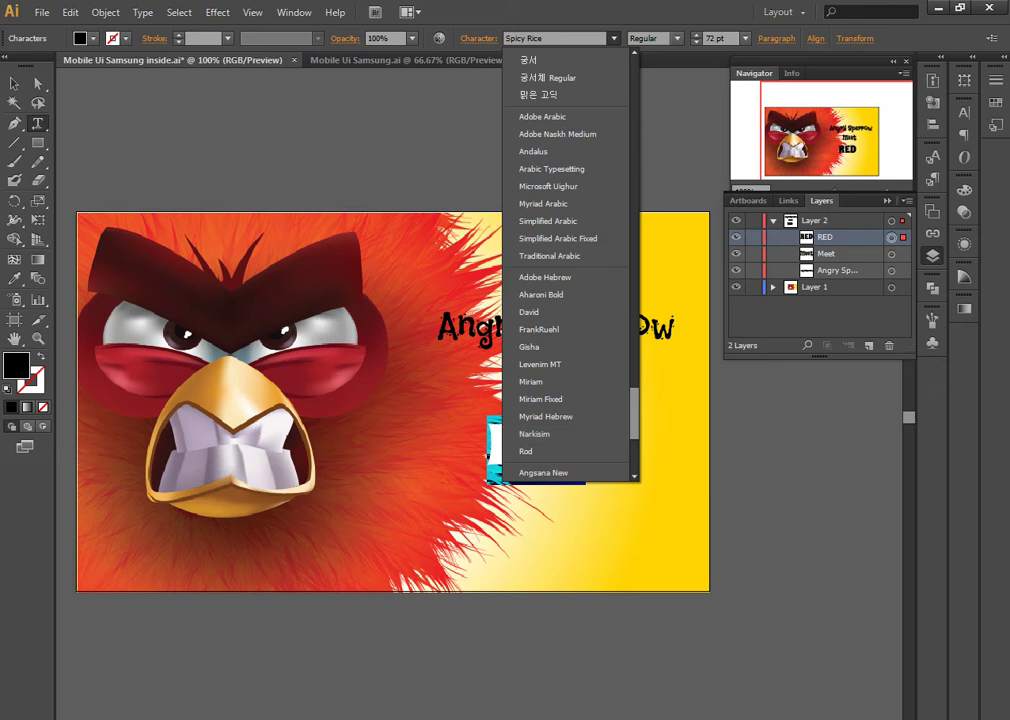
{"action": "key", "text": "Escape"}
Switch the RED title from Spicy Rice to Slackey Regular
{"action": "left_click", "coordinate": [555, 38]}
{"action": "left_click", "coordinate": [613, 38]}
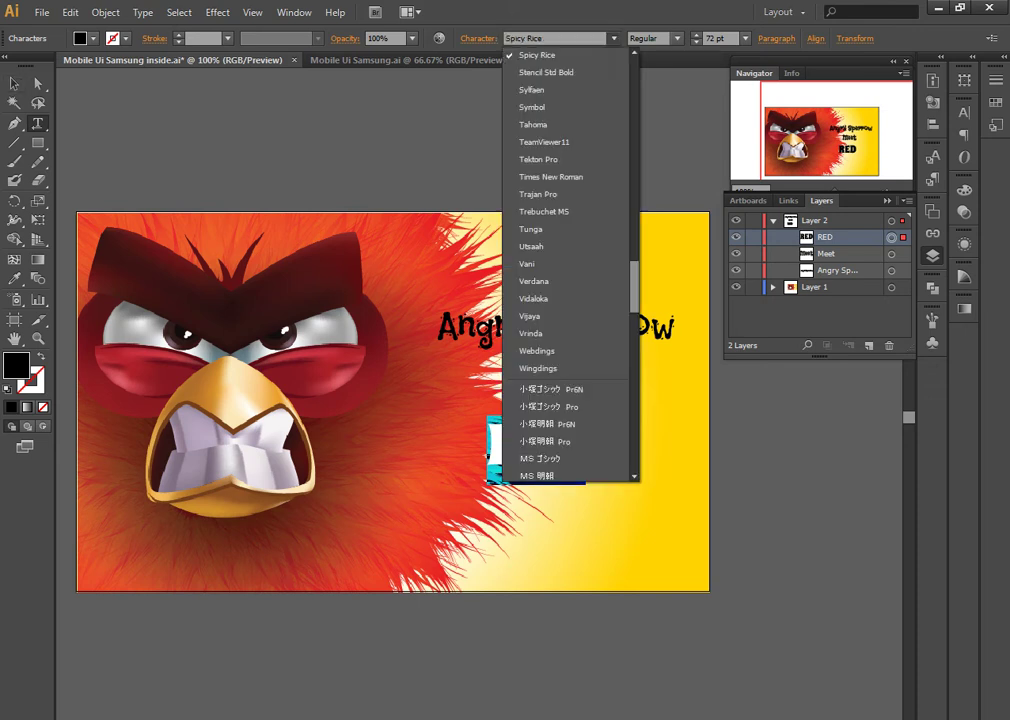
{"action": "scroll", "coordinate": [570, 265], "scroll_direction": "down", "scroll_amount": 3}
{"action": "scroll", "coordinate": [570, 265], "scroll_direction": "down", "scroll_amount": 8}
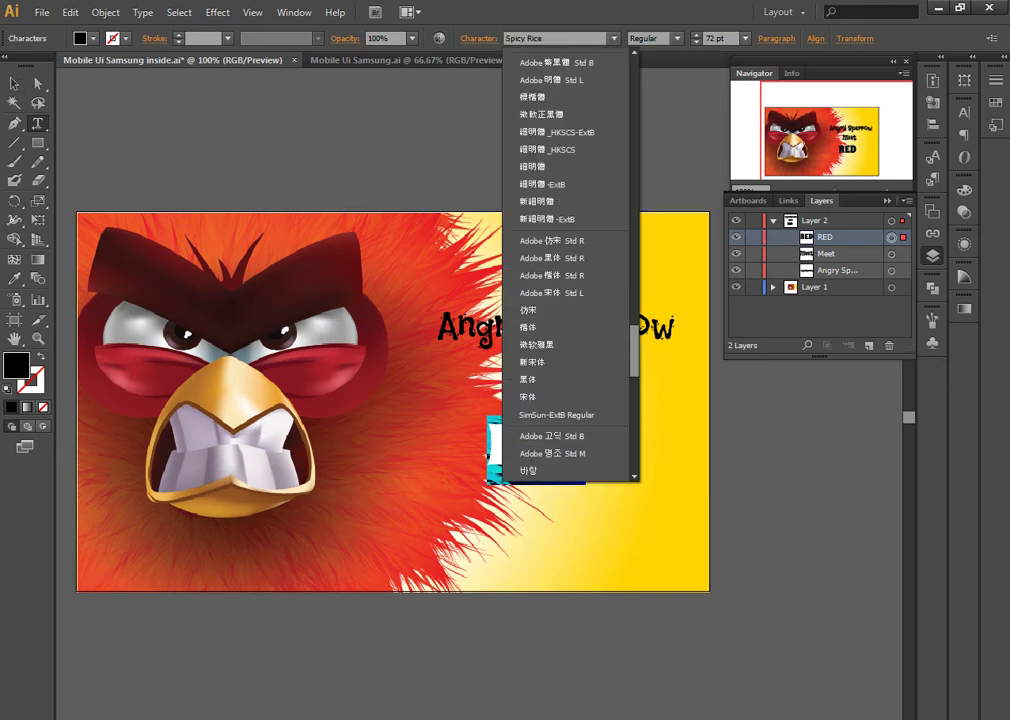
{"action": "key", "text": "Escape"}
{"action": "right_click", "coordinate": [505, 458]}
{"action": "mouse_move", "coordinate": [568, 507]}
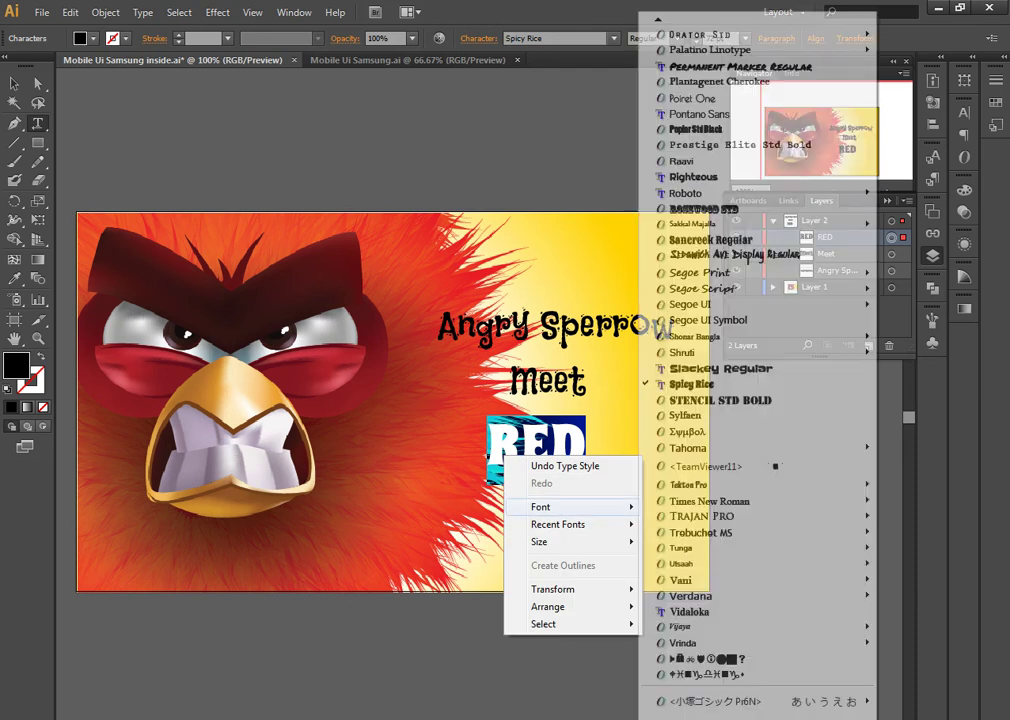
{"action": "left_click", "coordinate": [715, 388]}
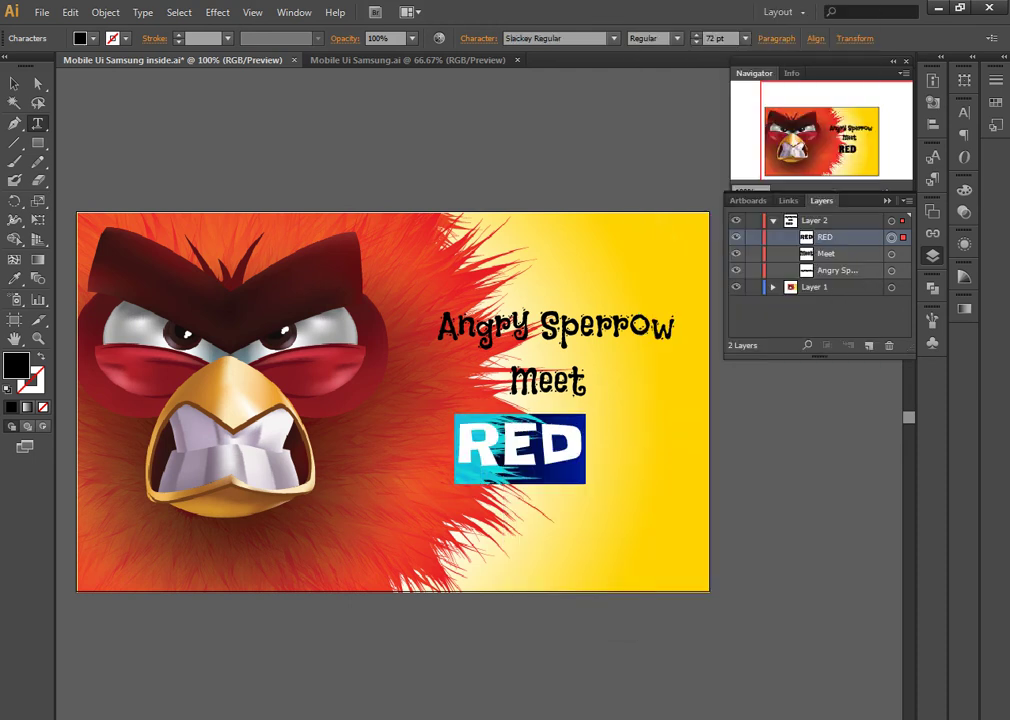
Select the word Meet, apply Slackey Regular to match RED, then deselect it
{"action": "left_click", "coordinate": [535, 38]}
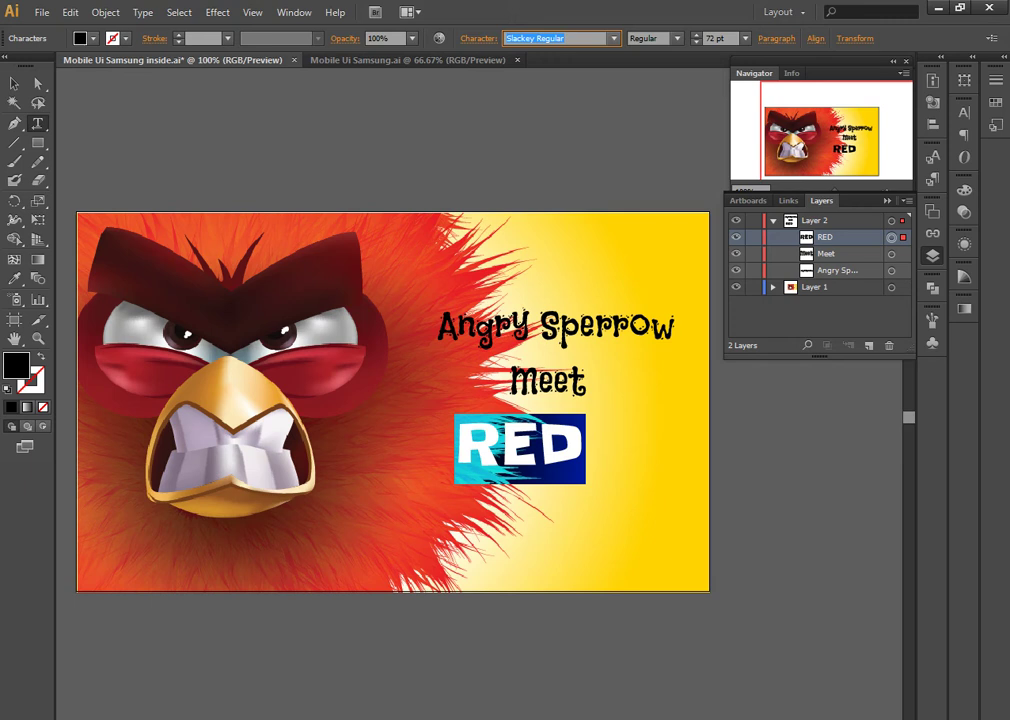
{"action": "double_click", "coordinate": [547, 381]}
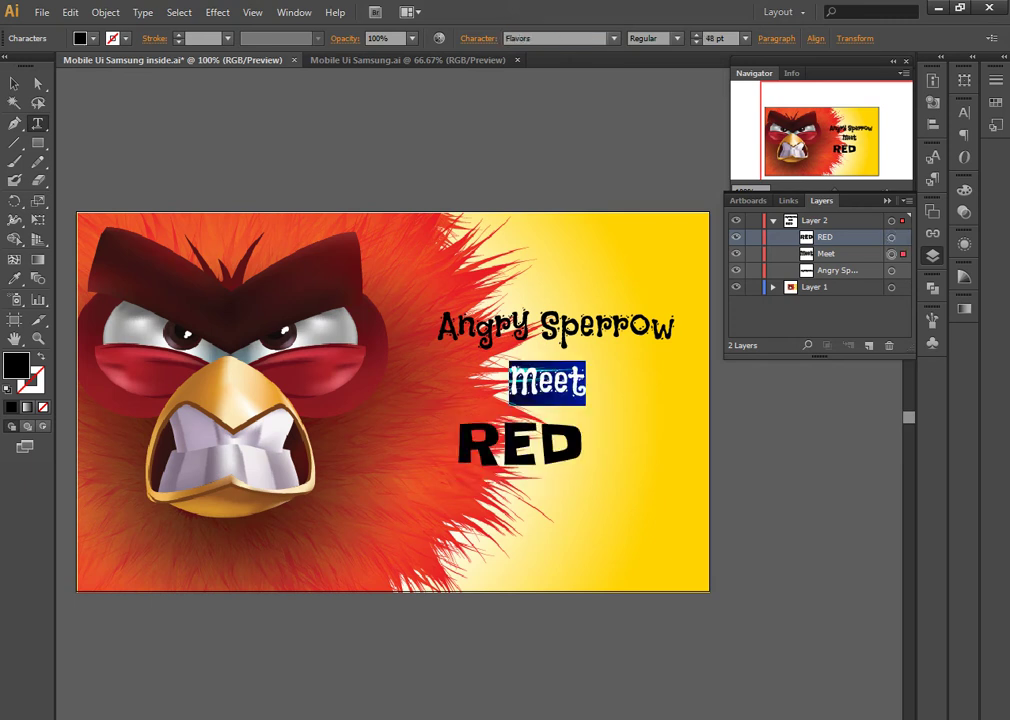
{"action": "left_click", "coordinate": [613, 38]}
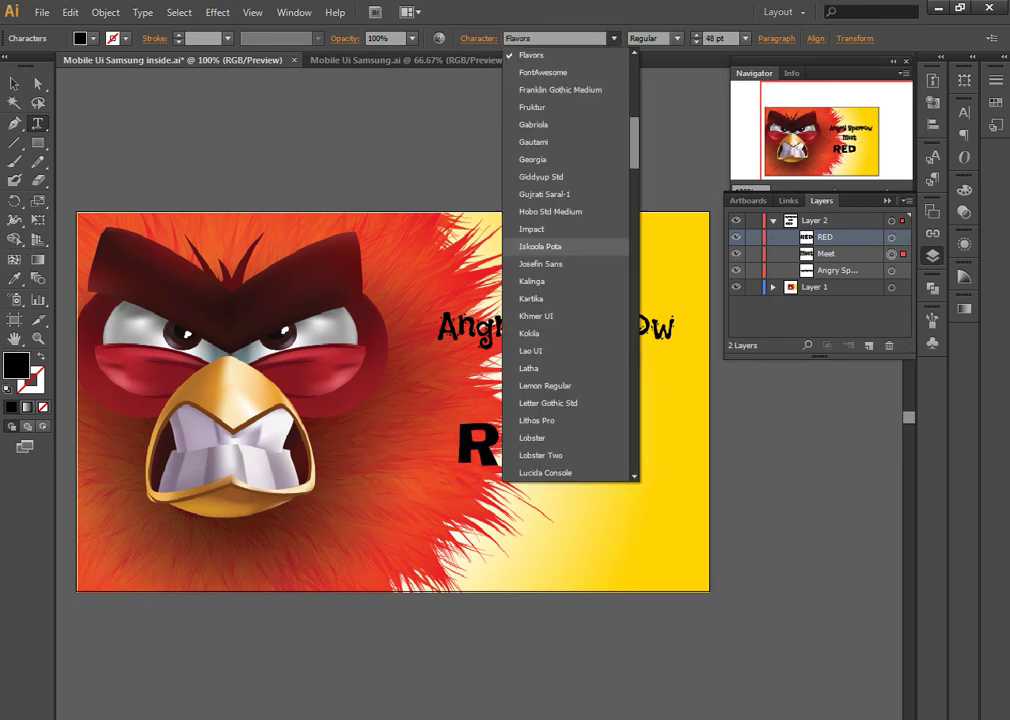
{"action": "key", "text": "Escape"}
{"action": "right_click", "coordinate": [531, 387]}
{"action": "mouse_move", "coordinate": [596, 438]}
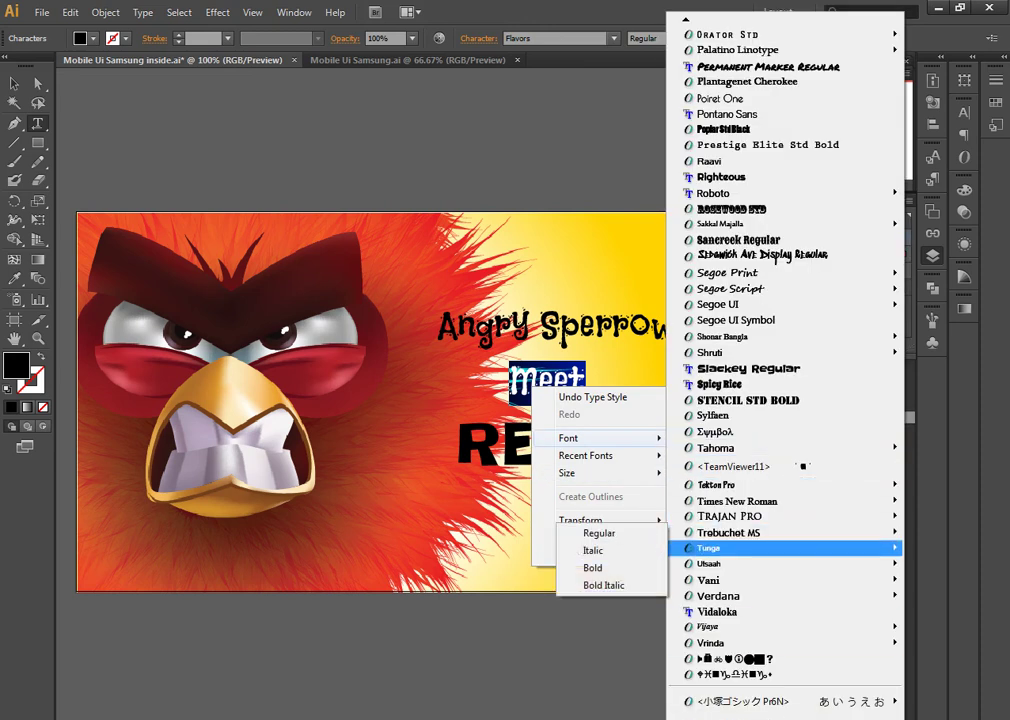
{"action": "left_click", "coordinate": [748, 368]}
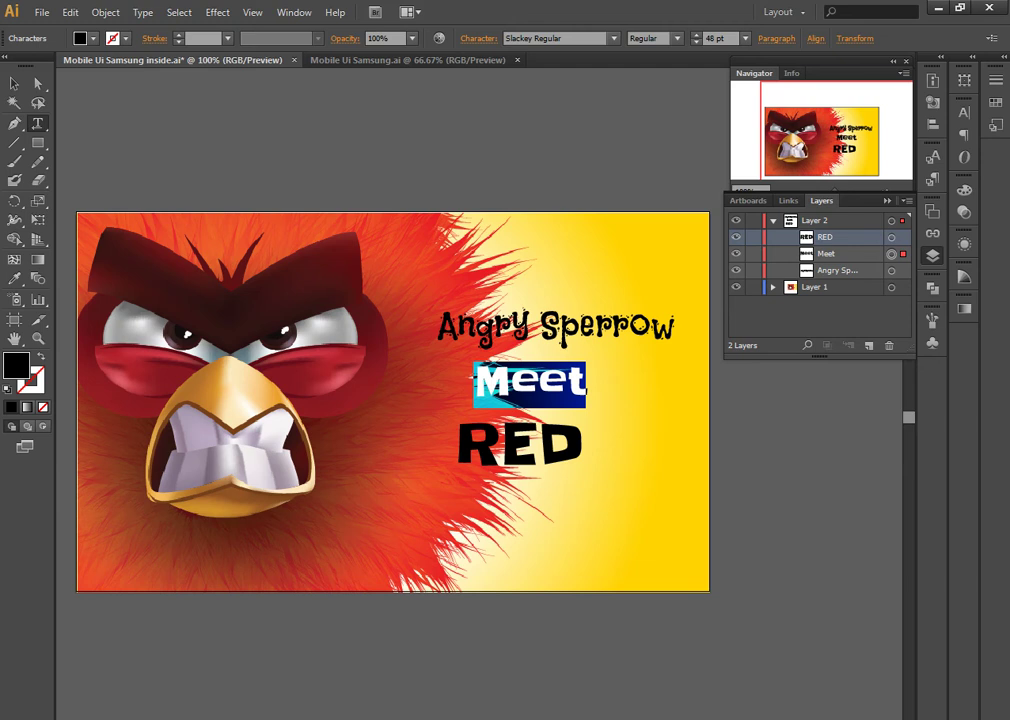
{"action": "left_click", "coordinate": [14, 84]}
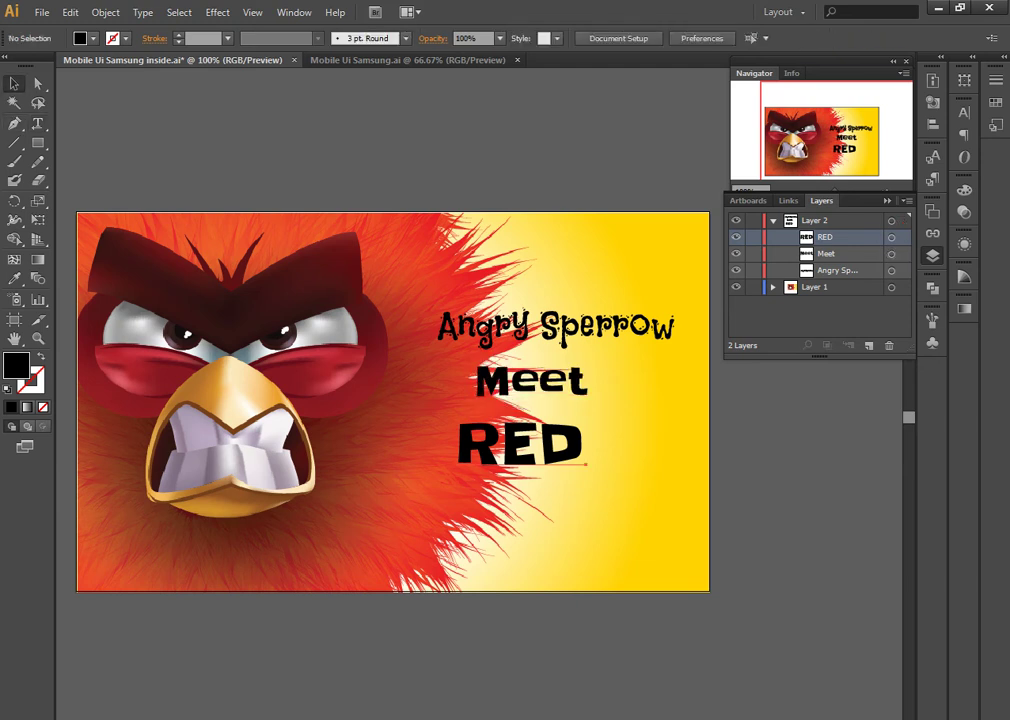
Free-transform RED up to about 145 pt beneath Meet, then select all three titles
{"action": "left_click_drag", "start_coordinate": [560, 450], "coordinate": [572, 439]}
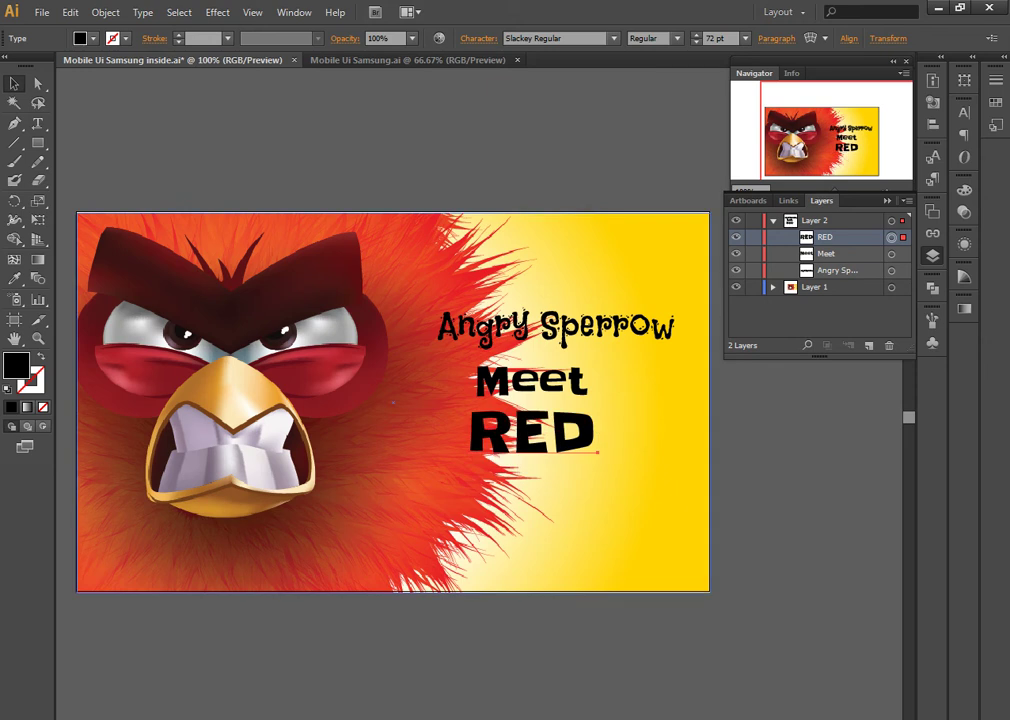
{"action": "key", "text": "e"}
{"action": "mouse_move", "coordinate": [598, 462]}
{"action": "left_mouse_down"}
{"action": "mouse_move", "coordinate": [657, 502]}
{"action": "mouse_move", "coordinate": [664, 550]}
{"action": "left_mouse_up"}
{"action": "left_click_drag", "start_coordinate": [530, 470], "coordinate": [537, 462]}
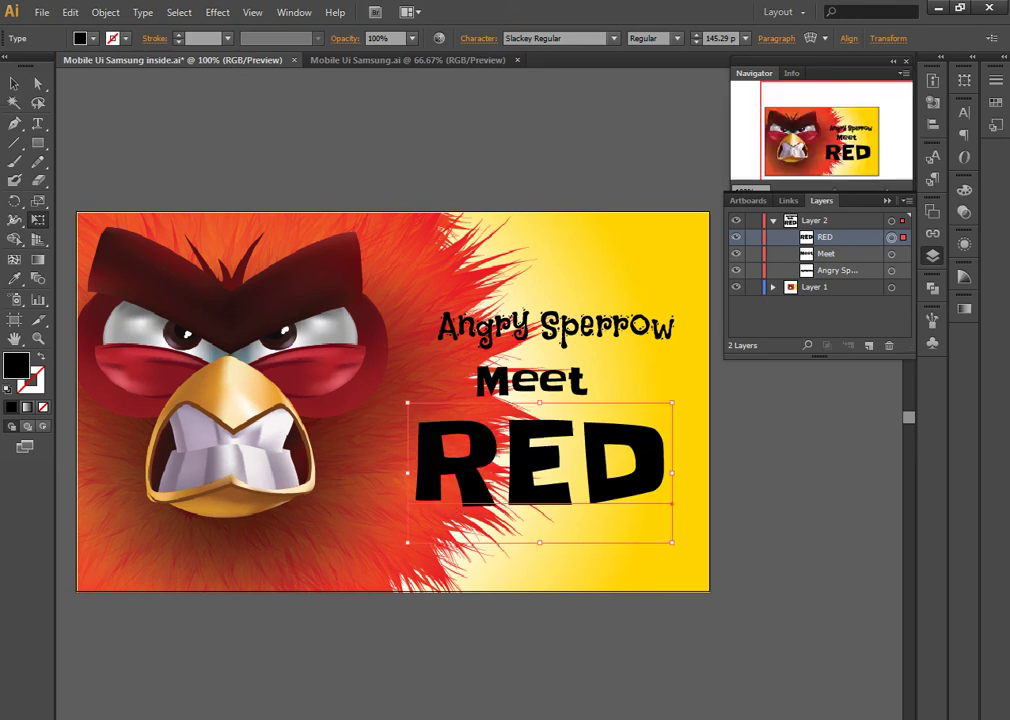
{"action": "key", "text": "v"}
{"action": "key", "text": "ctrl+shift+a"}
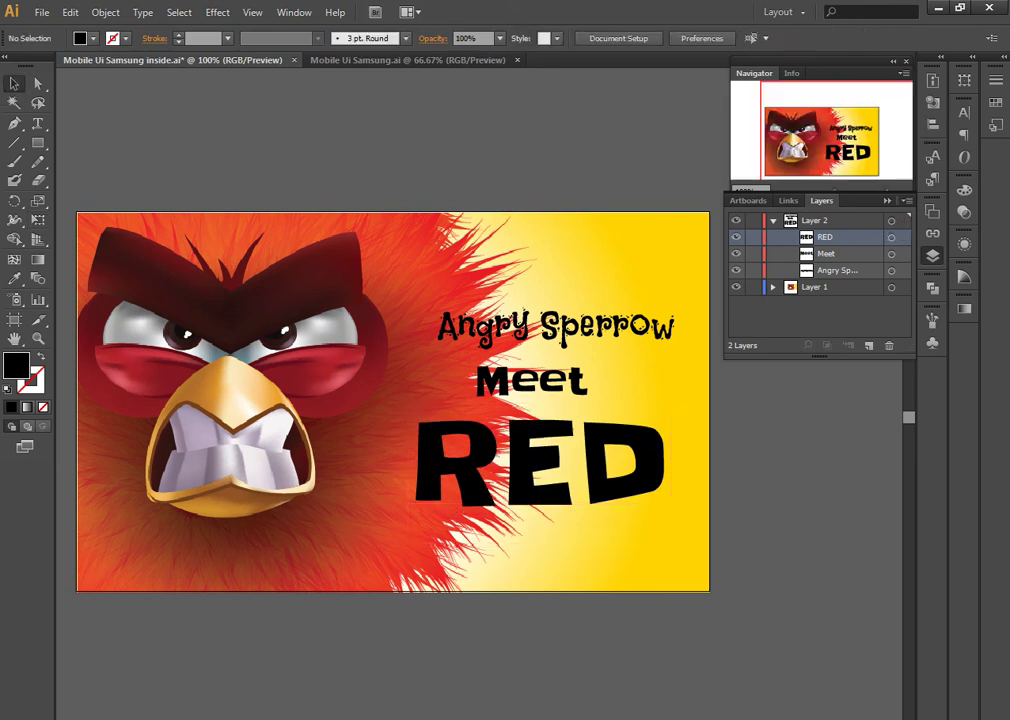
{"action": "key", "text": "ctrl+a"}
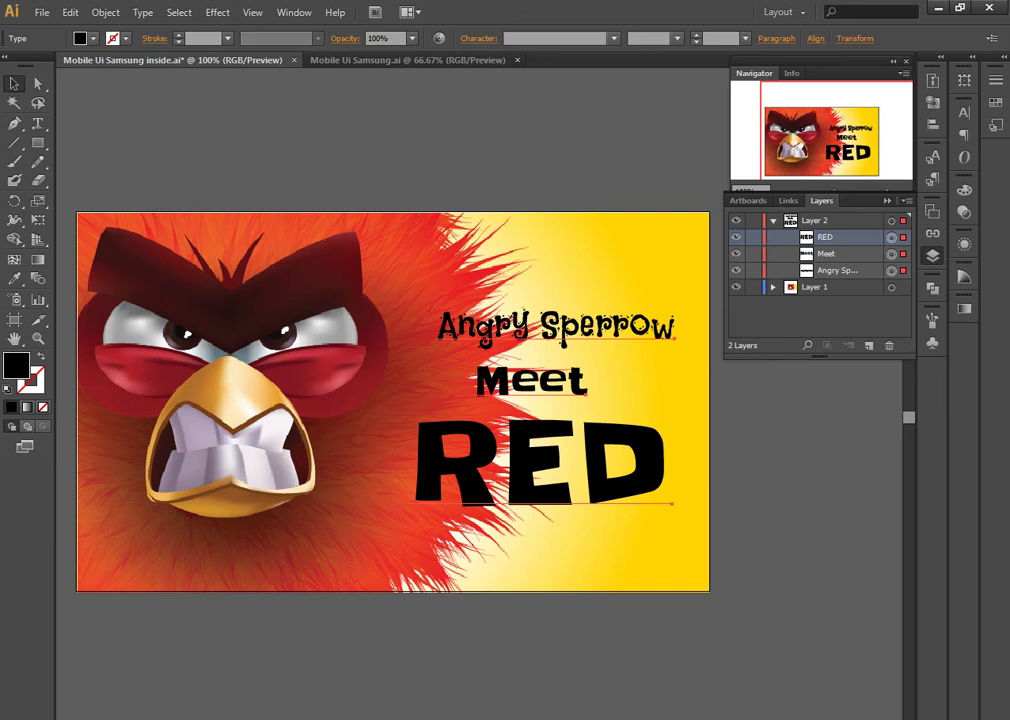
Horizontally center-align the three titles and move them back to the poster's right side
{"action": "left_click", "coordinate": [932, 124]}
{"action": "left_click", "coordinate": [776, 104]}
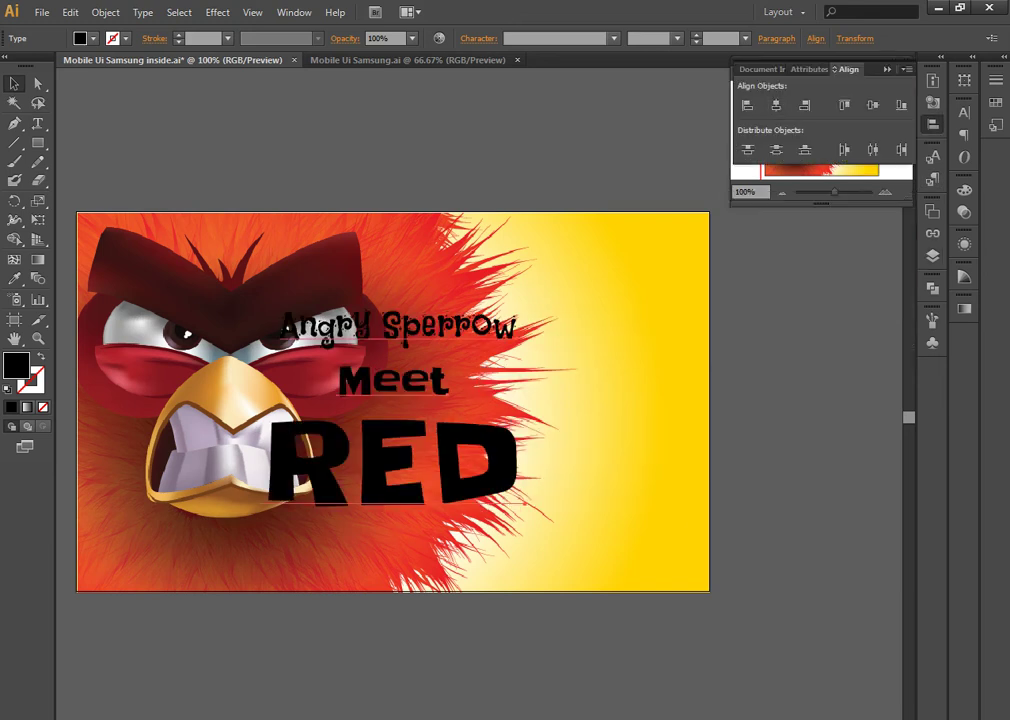
{"action": "left_click_drag", "start_coordinate": [500, 338], "coordinate": [662, 334]}
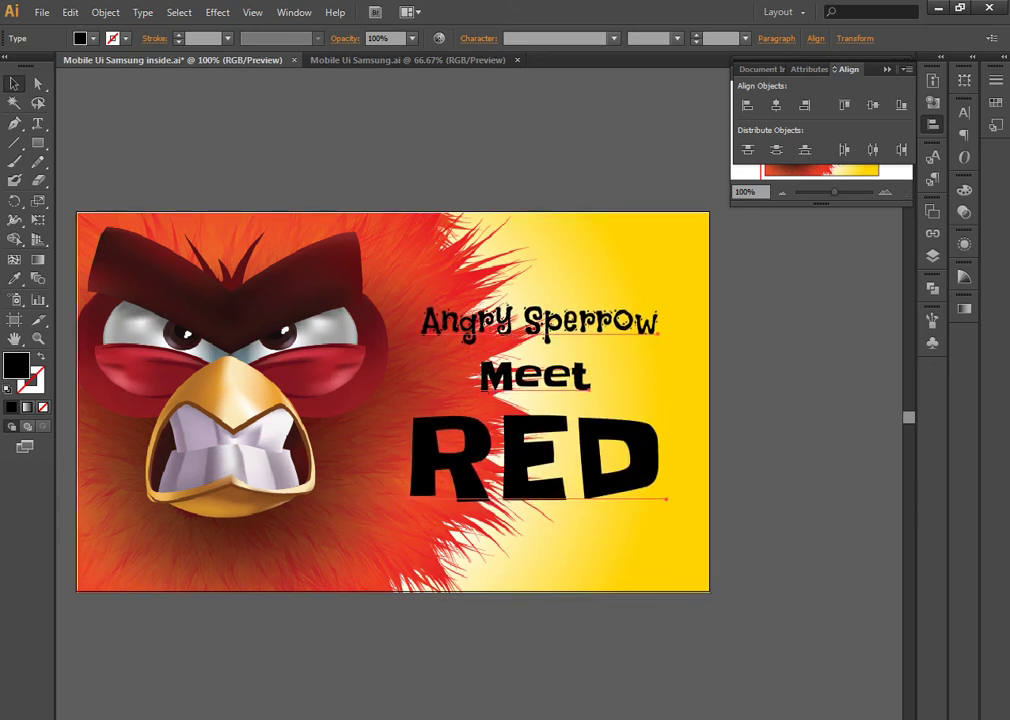
{"action": "key", "text": "ctrl+shift+a"}
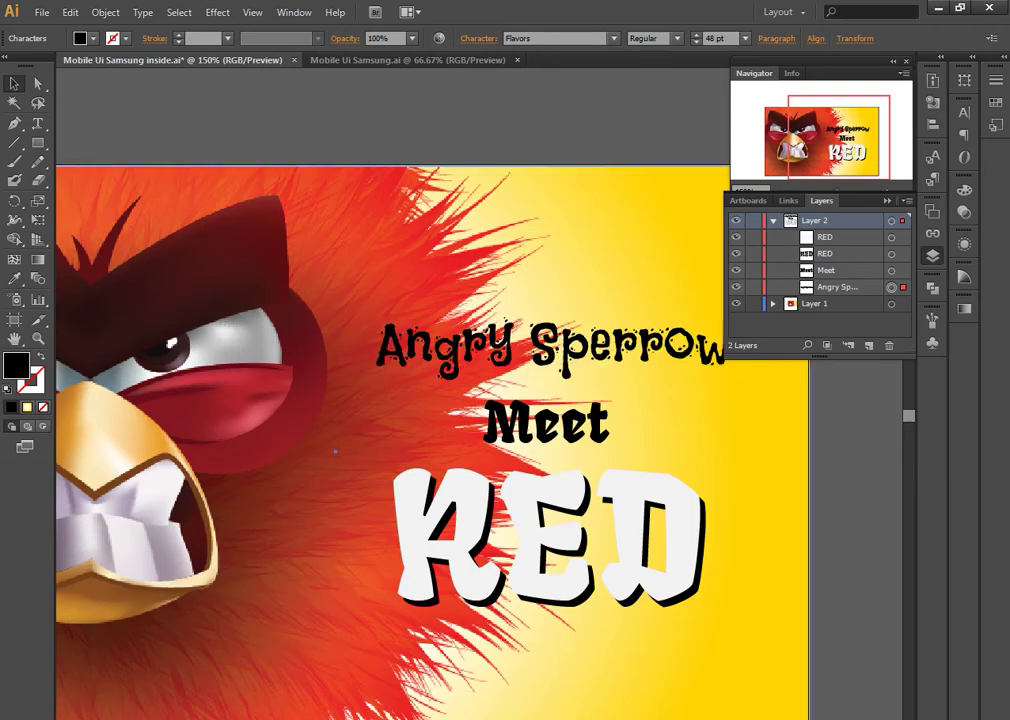
Nudge Angry Sperrow slightly left and down, and fine-tune Meet's position
{"action": "mouse_move", "coordinate": [568, 358]}
{"action": "left_mouse_down"}
{"action": "mouse_move", "coordinate": [549, 353]}
{"action": "mouse_move", "coordinate": [561, 356]}
{"action": "left_mouse_up"}
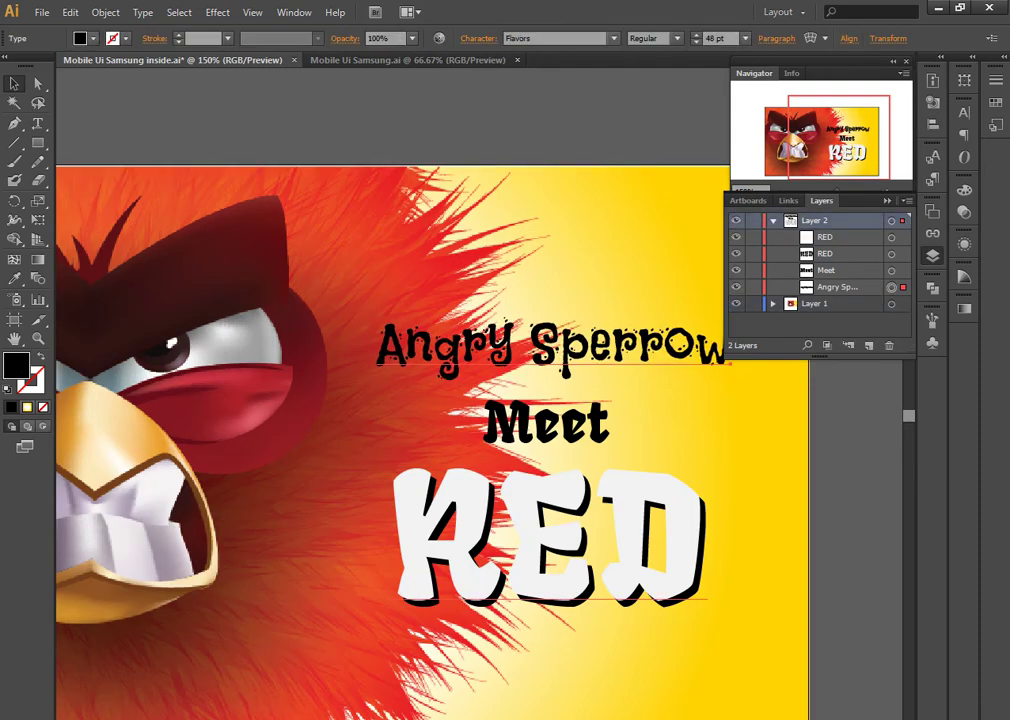
{"action": "key", "text": "ctrl+minus"}
{"action": "key", "text": "ctrl+minus"}
{"action": "key", "text": "ctrl+plus"}
{"action": "key", "text": "ctrl+plus"}
{"action": "left_click_drag", "start_coordinate": [561, 346], "coordinate": [553, 358]}
{"action": "left_click", "coordinate": [546, 422]}
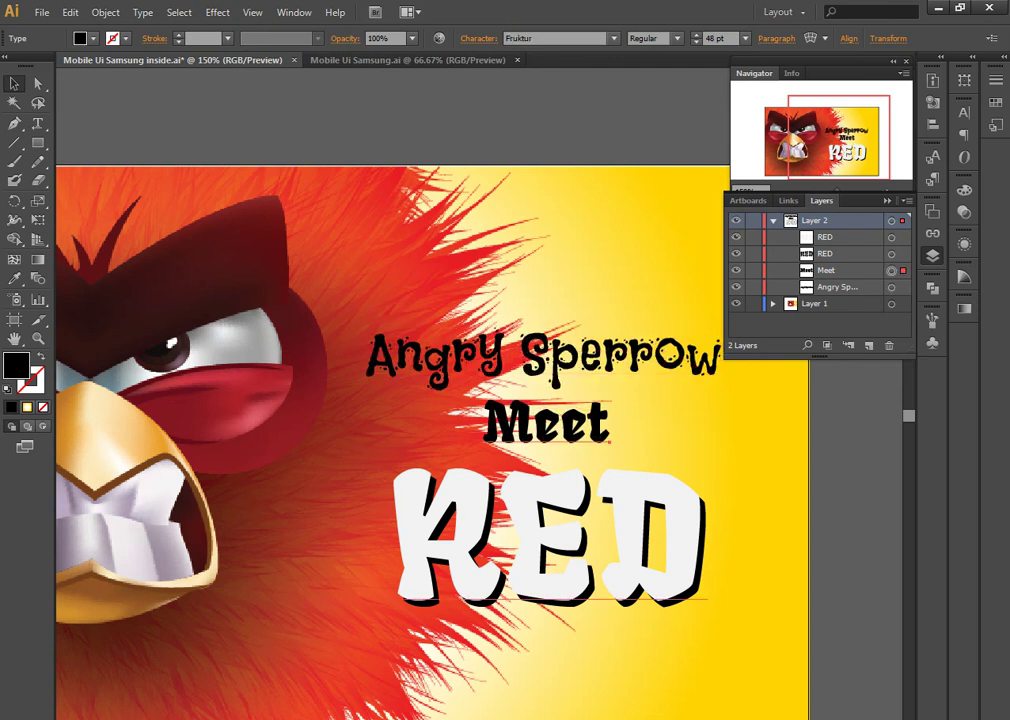
{"action": "left_click_drag", "start_coordinate": [546, 422], "coordinate": [548, 421]}
{"action": "left_click", "coordinate": [334, 452]}
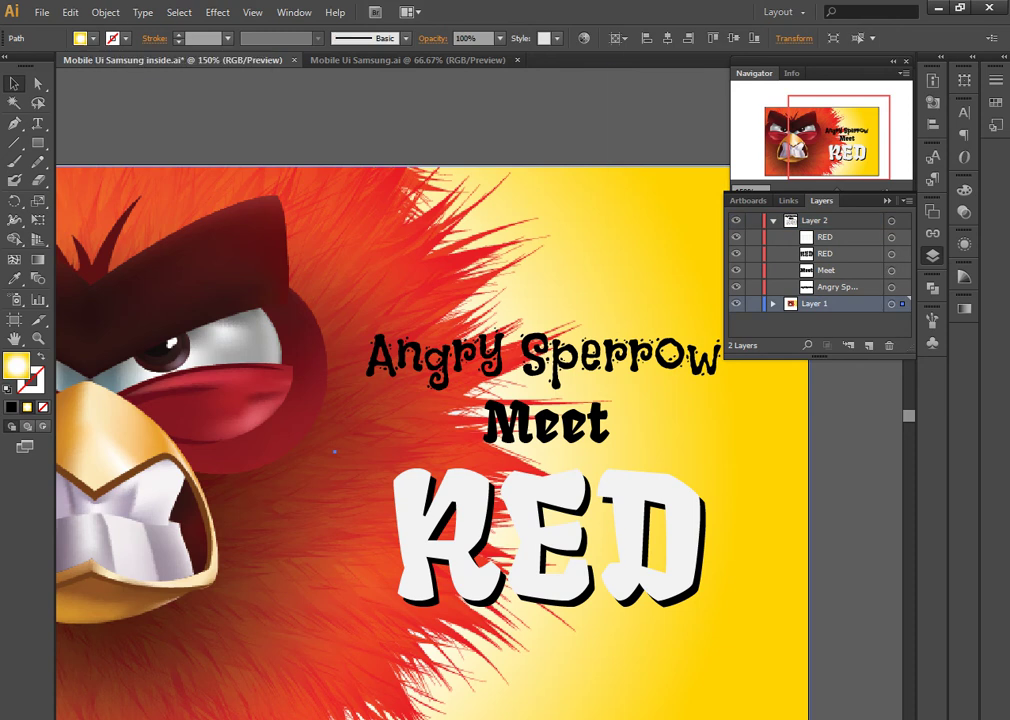
{"action": "left_click", "coordinate": [546, 422]}
{"action": "left_click", "coordinate": [92, 38]}
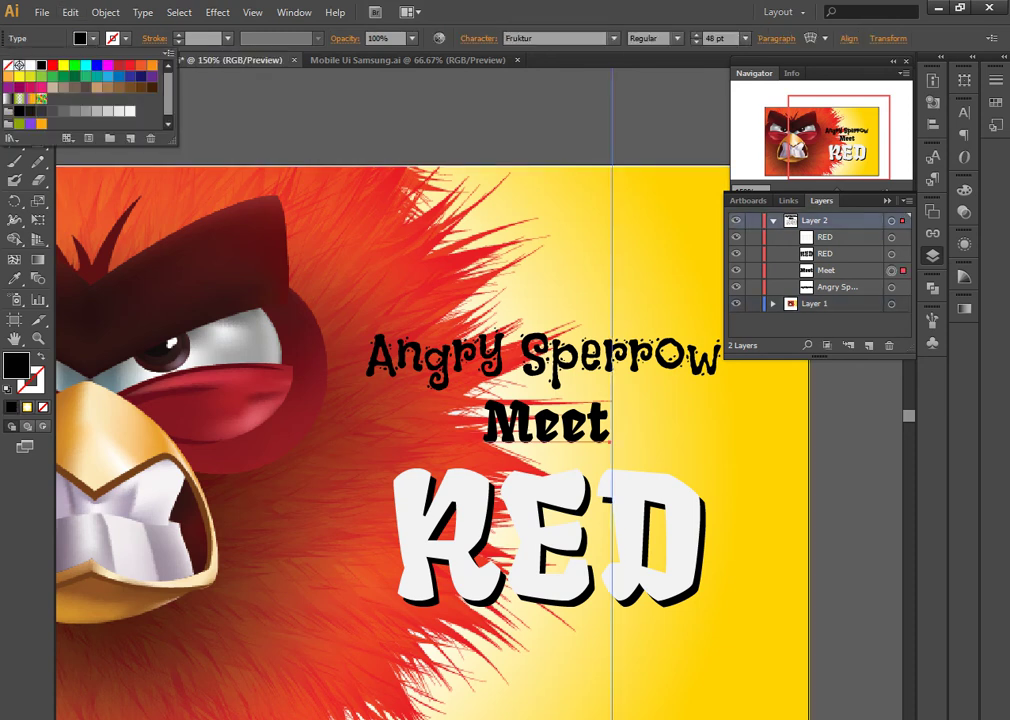
{"action": "left_click", "coordinate": [129, 65]}
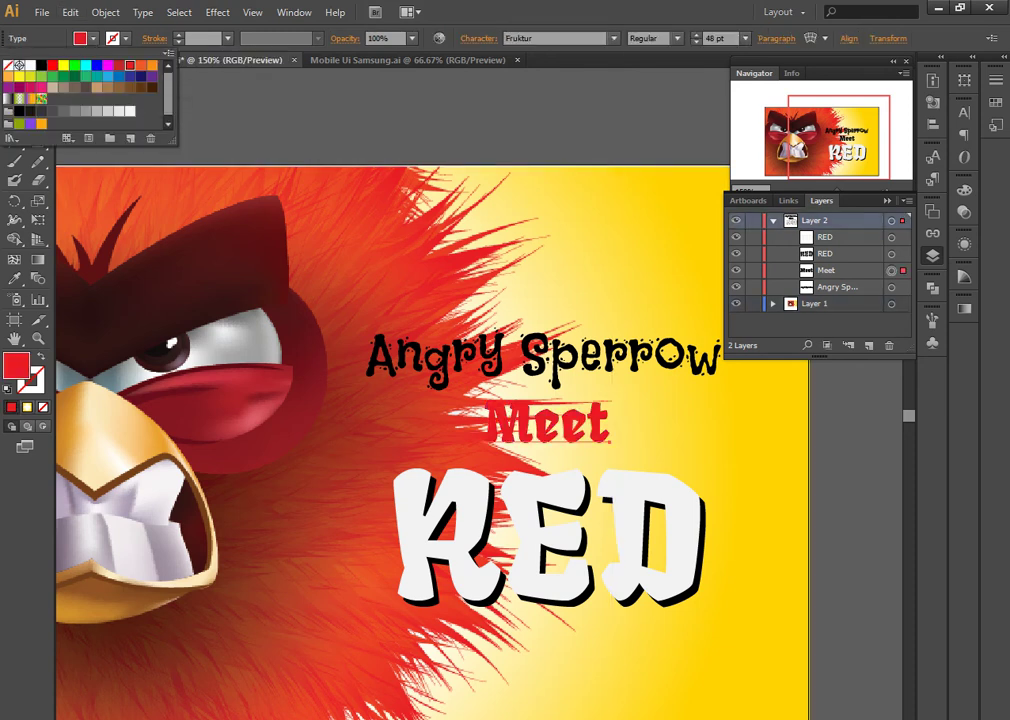
{"action": "left_click_drag", "start_coordinate": [605, 420], "coordinate": [753, 420]}
{"action": "key", "text": "ctrl+z"}
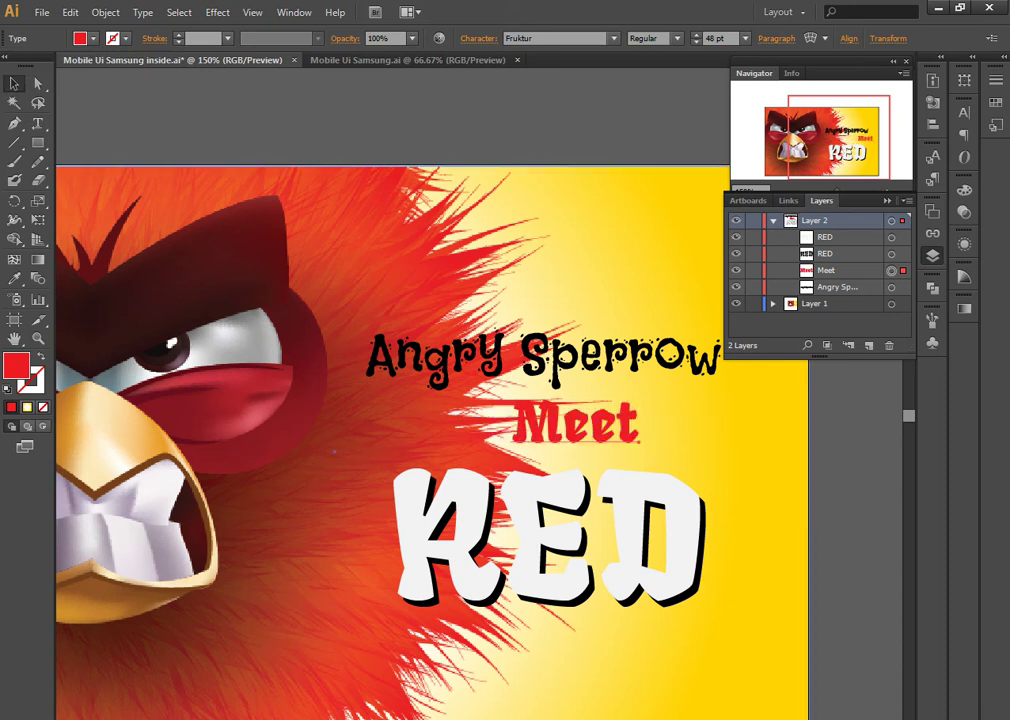
{"action": "key", "text": "ctrl+z"}
{"action": "key", "text": "ctrl+z"}
{"action": "left_click_drag", "start_coordinate": [605, 420], "coordinate": [552, 420]}
{"action": "key", "text": "ctrl+minus"}
{"action": "key", "text": "ctrl+minus"}
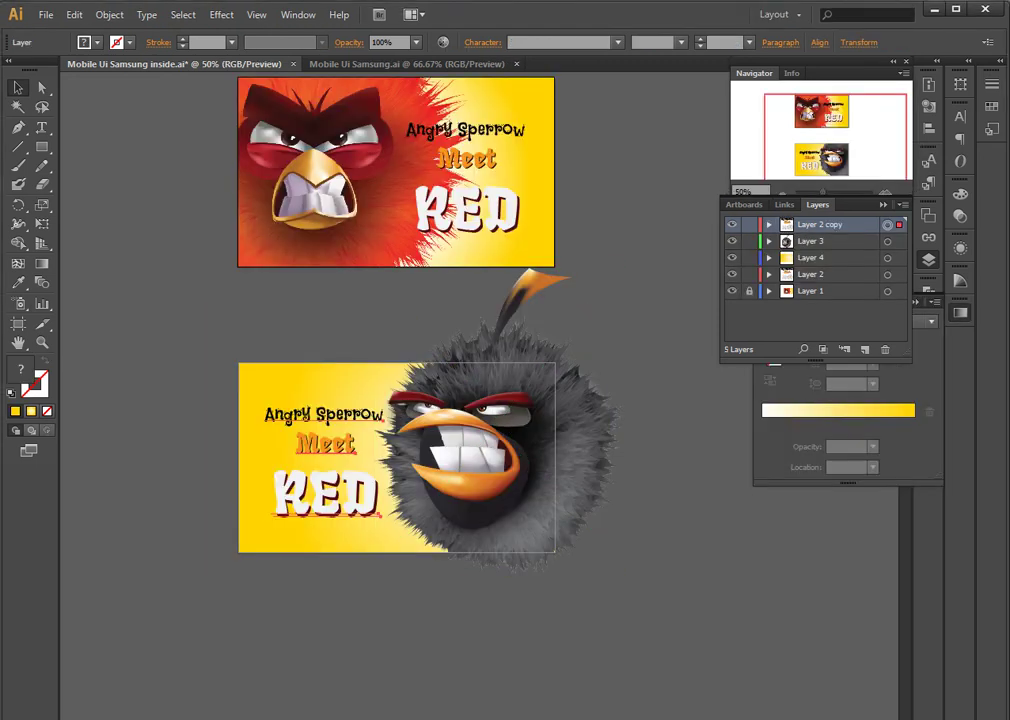
Draw a rectangle over the lower poster and send it behind the black bird
{"action": "key", "text": "ctrl+shift+a"}
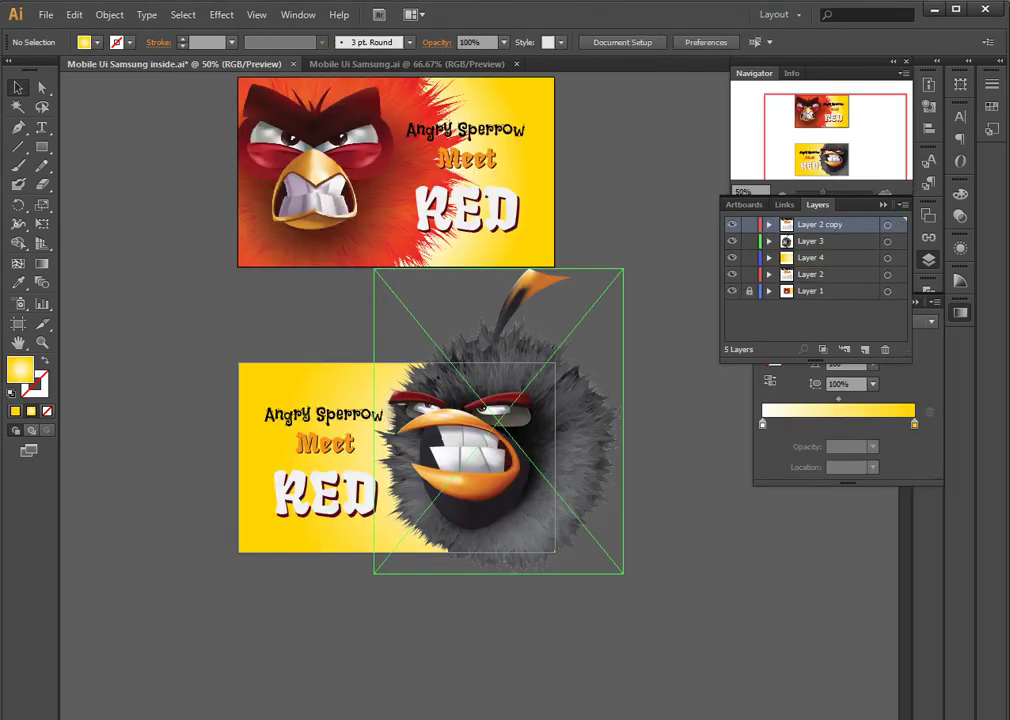
{"action": "left_click", "coordinate": [480, 440]}
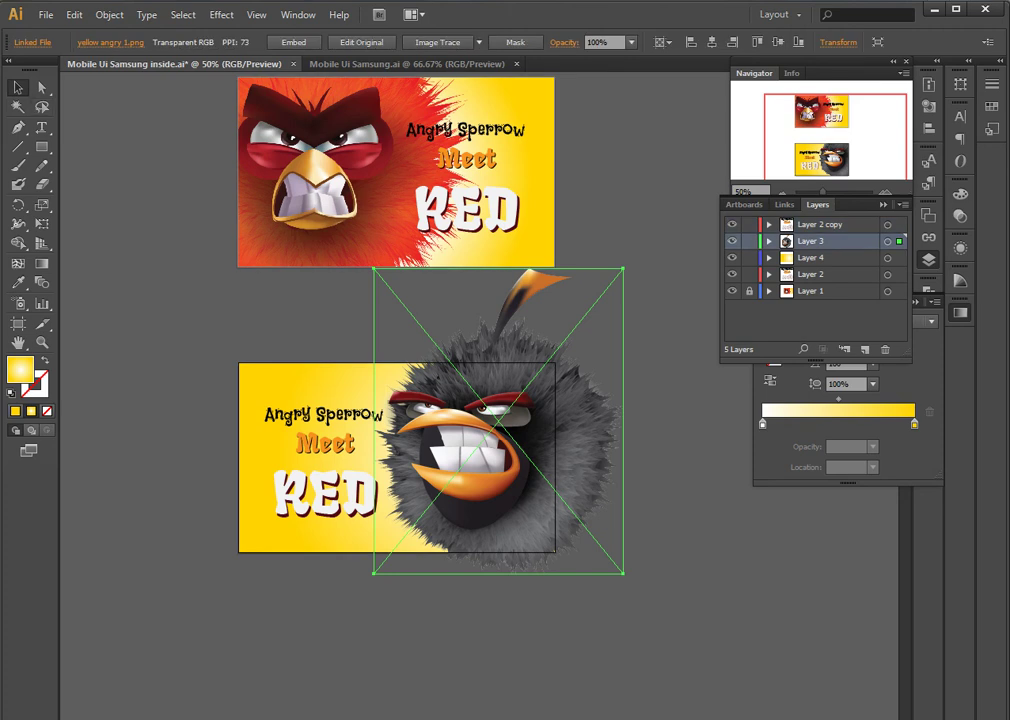
{"action": "key", "text": "ctrl+shift+a"}
{"action": "key", "text": "m"}
{"action": "left_click_drag", "start_coordinate": [237, 362], "coordinate": [556, 552]}
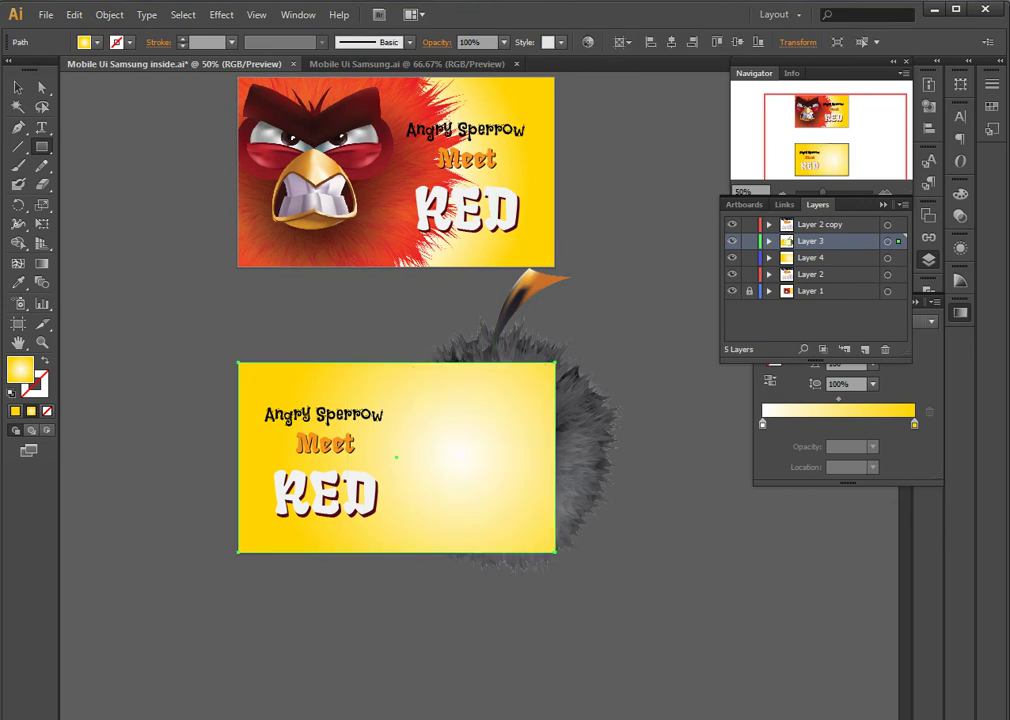
{"action": "key", "text": "ctrl+shift+bracketleft"}
{"action": "key", "text": "ctrl+shift+a"}
{"action": "key", "text": "v"}
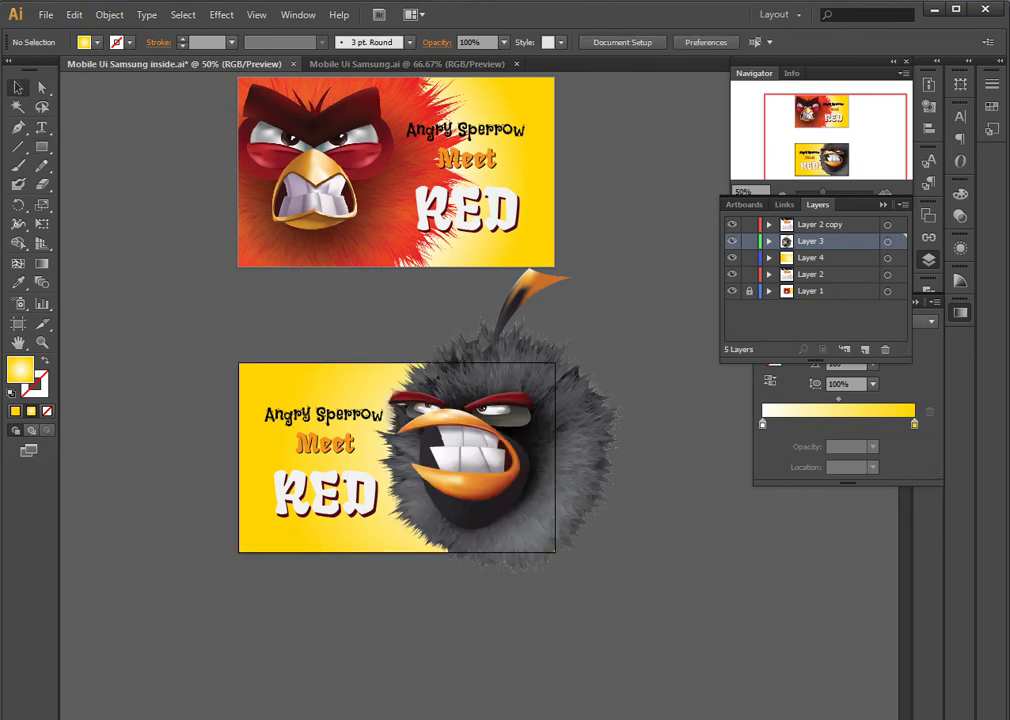
Draw an 800 × 480 px rectangle matching the lower poster and clip the bird inside it
{"action": "left_click", "coordinate": [769, 241]}
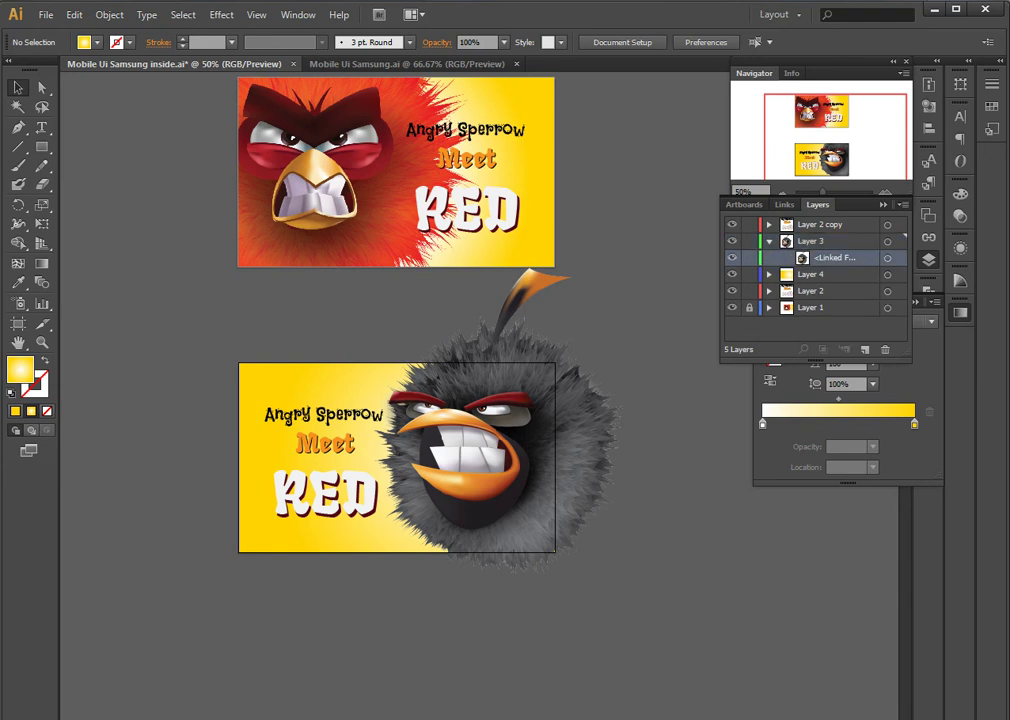
{"action": "key", "text": "m"}
{"action": "left_click_drag", "start_coordinate": [239, 362], "coordinate": [556, 549]}
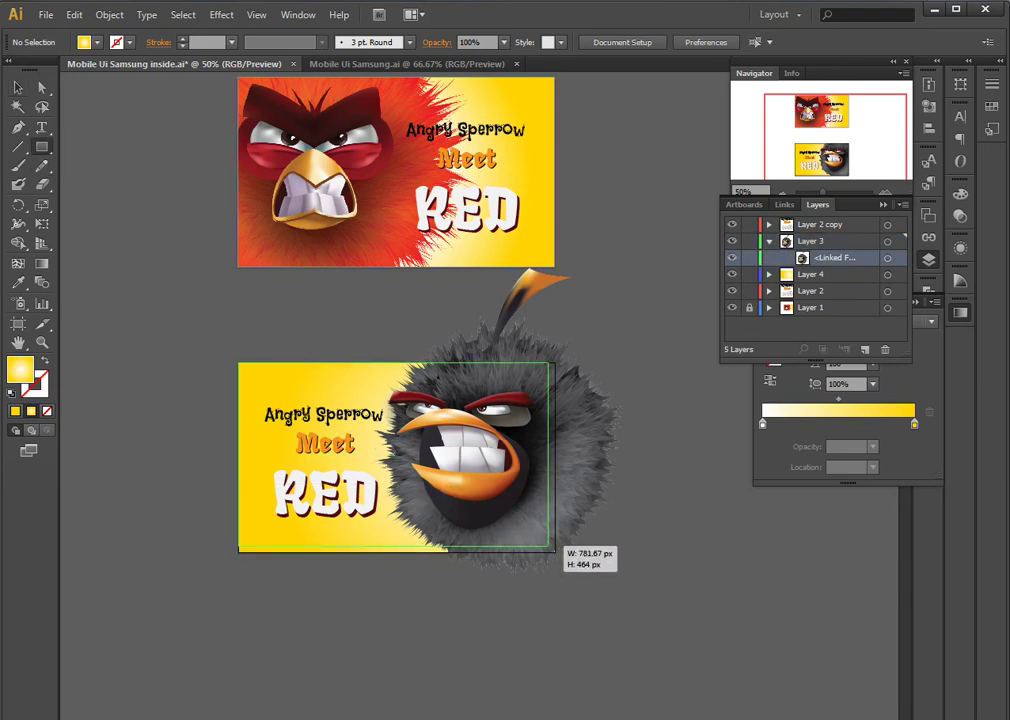
{"action": "left_click", "coordinate": [18, 87]}
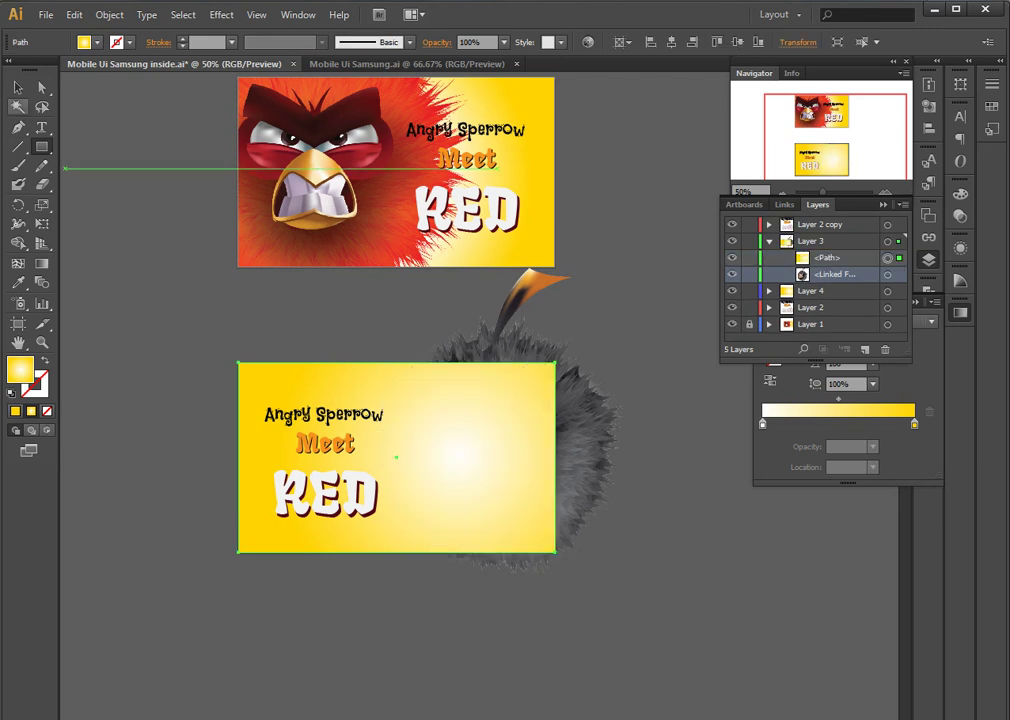
{"action": "left_click", "coordinate": [887, 274], "text": "shift"}
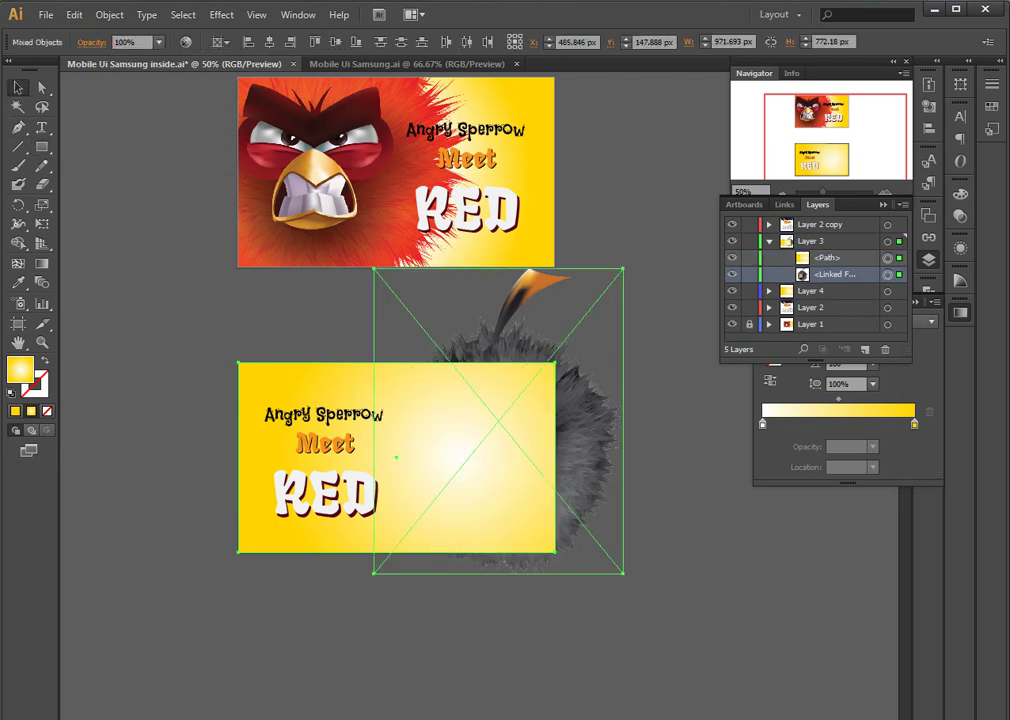
{"action": "right_click", "coordinate": [518, 404]}
{"action": "left_click", "coordinate": [588, 496]}
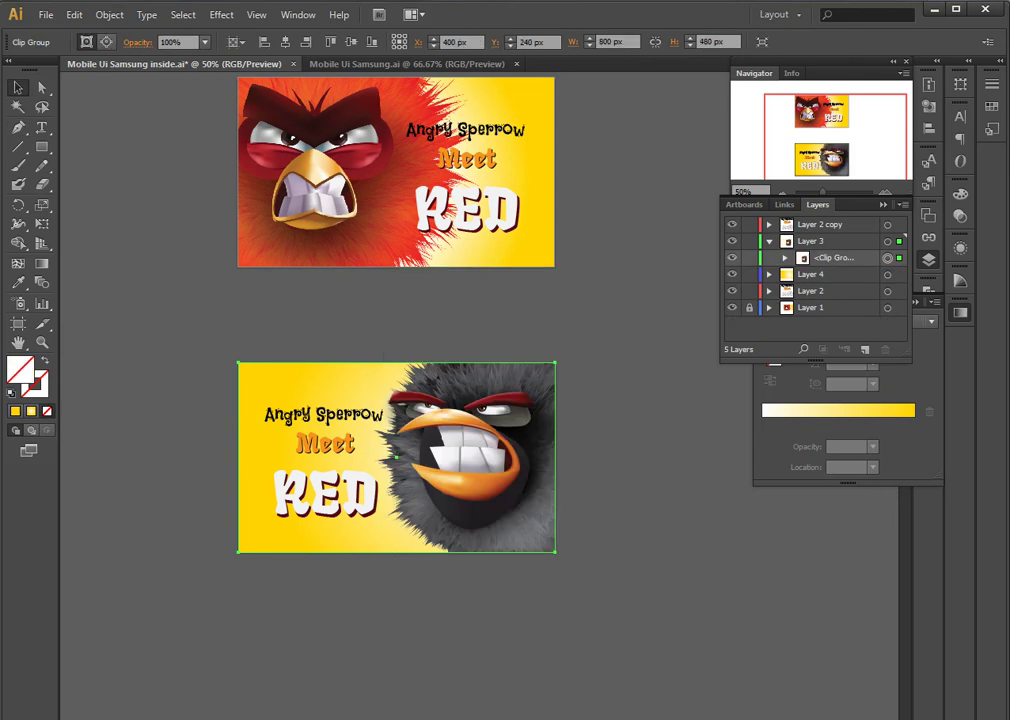
{"action": "key", "text": "ctrl+shift+a"}
Zoom the second poster to 100%, select all its objects, then pick the Meet text
{"action": "key", "text": "ctrl+equal"}
{"action": "key", "text": "ctrl+1"}
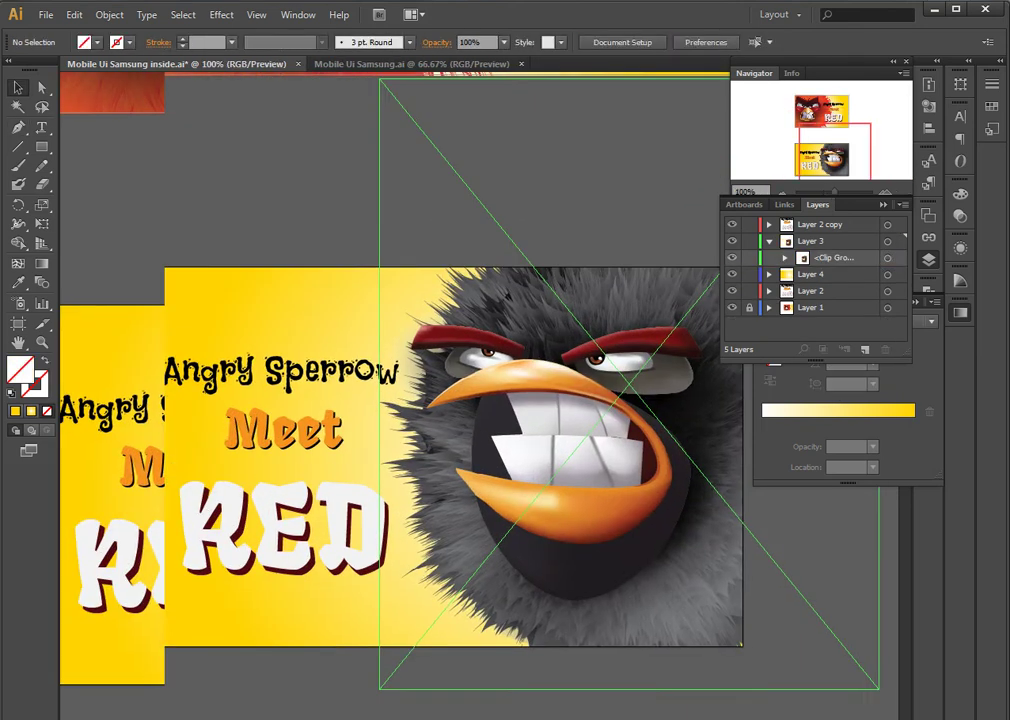
{"action": "left_click_drag", "start_coordinate": [460, 355], "coordinate": [140, 405]}
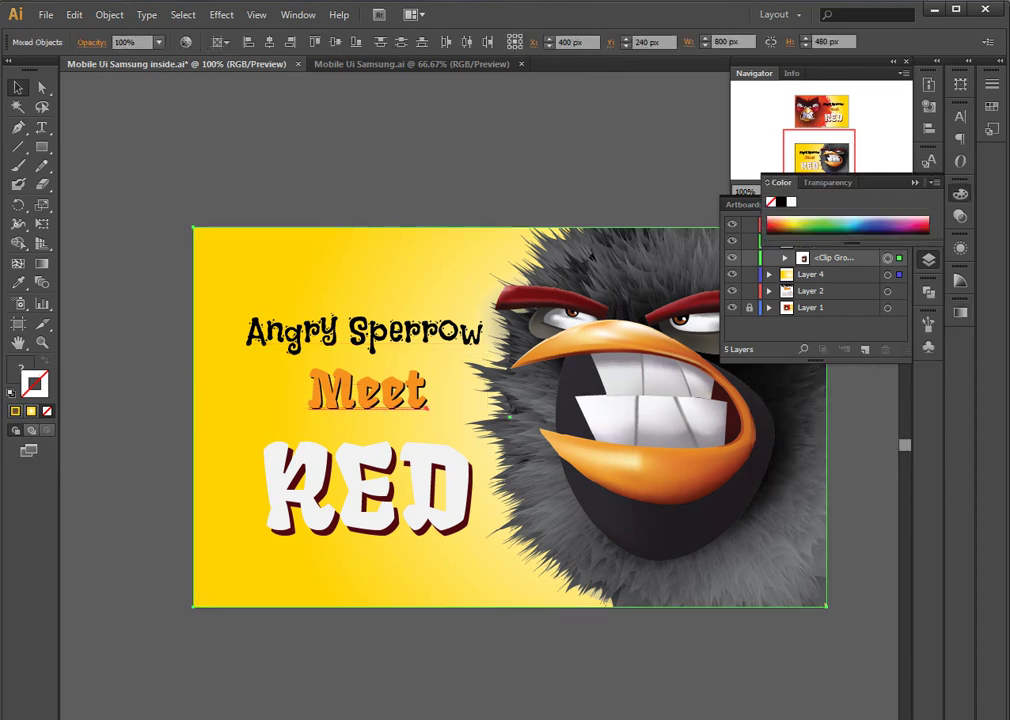
{"action": "key", "text": "ctrl+a"}
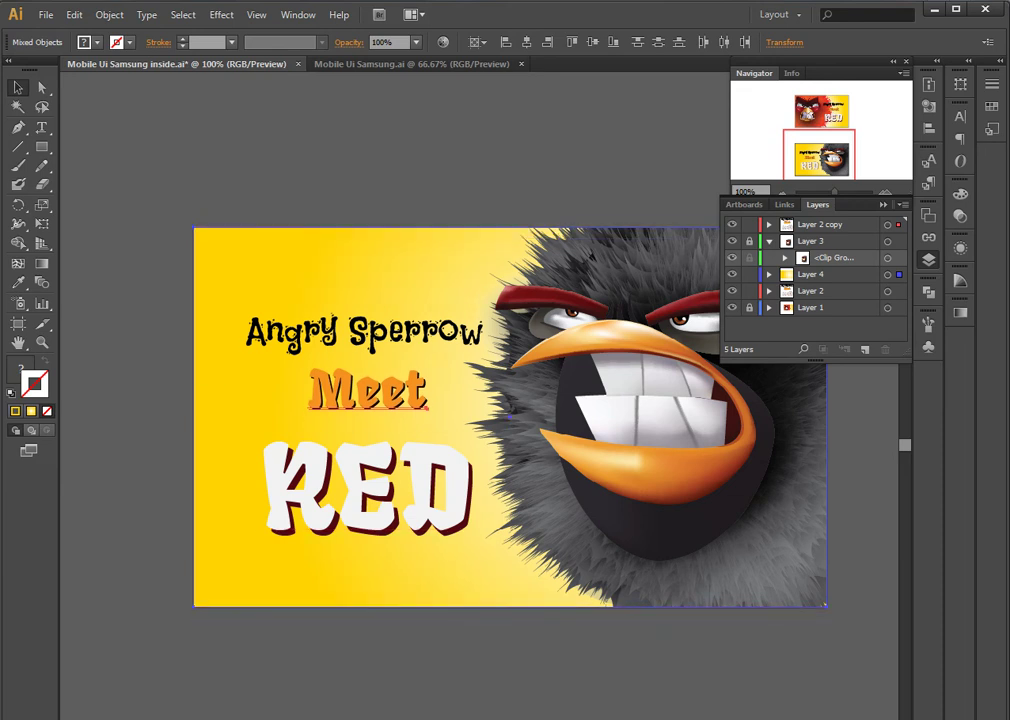
{"action": "left_click", "coordinate": [591, 216]}
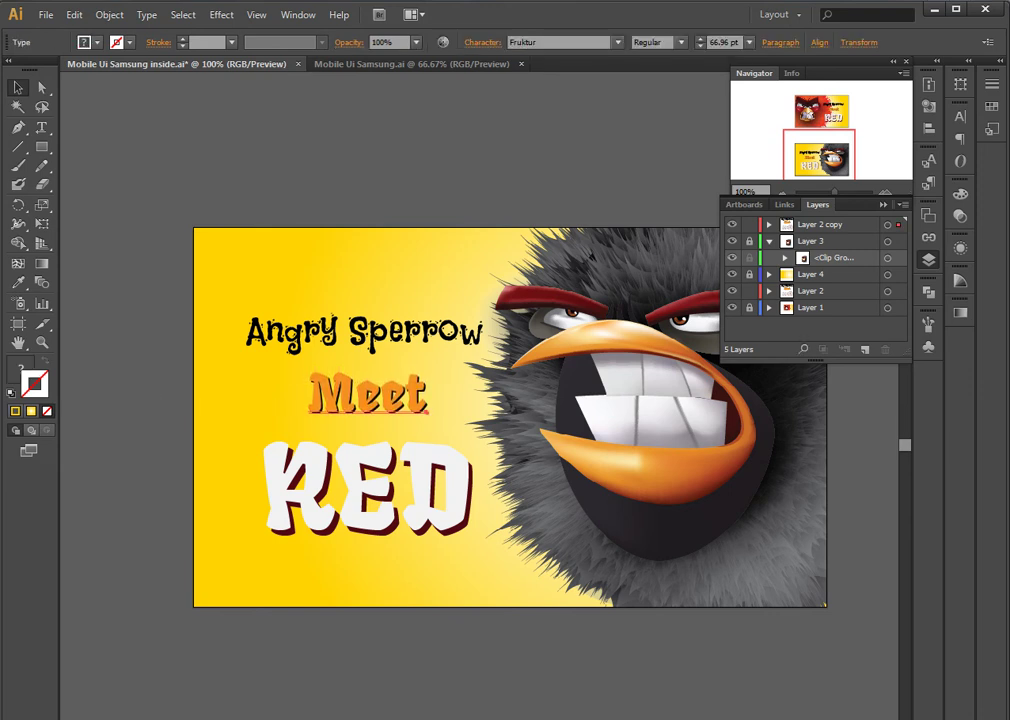
Retype the second poster's white RED title as BLACK
{"action": "left_click", "coordinate": [405, 465]}
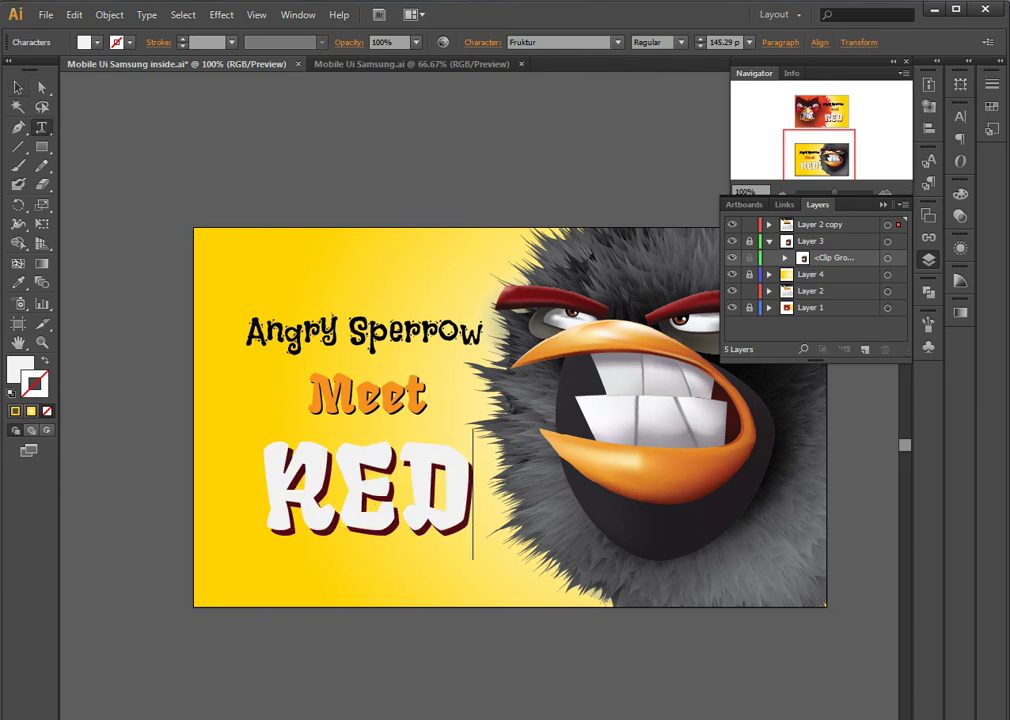
{"action": "double_click", "coordinate": [365, 490]}
{"action": "type", "text": "B"}
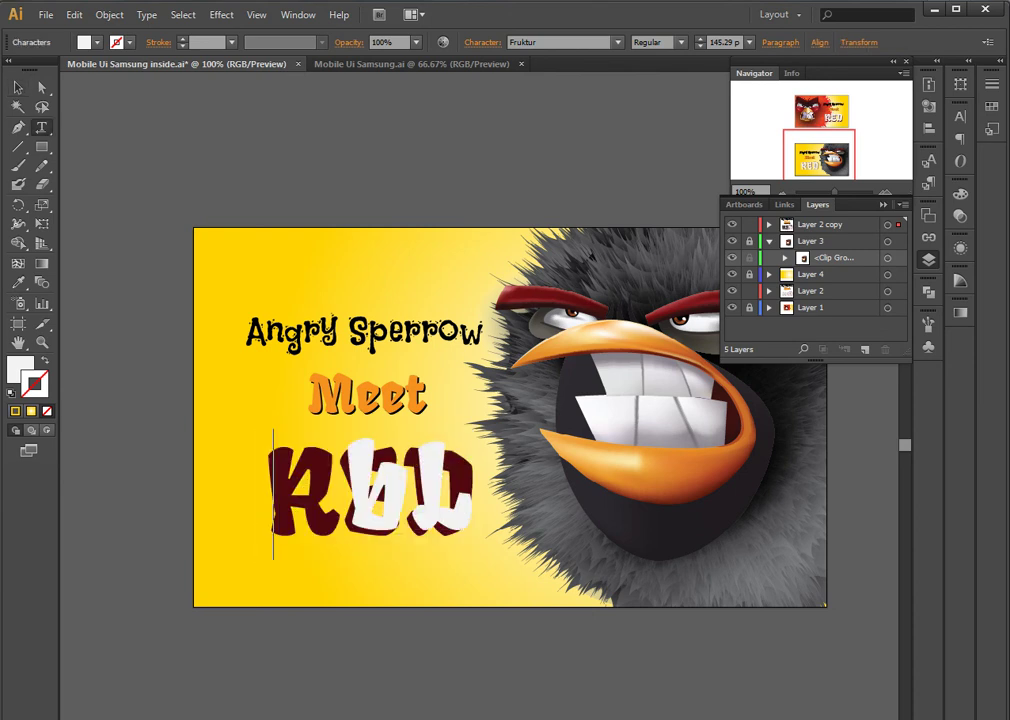
{"action": "type", "text": "LACK"}
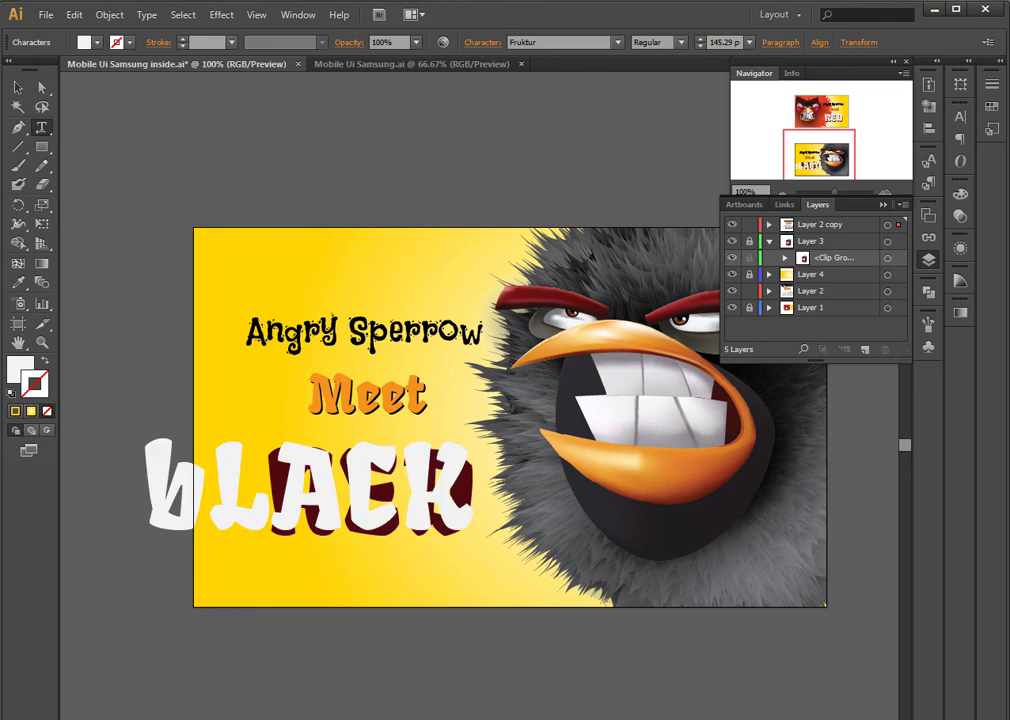
{"action": "key", "text": "ctrl+a"}
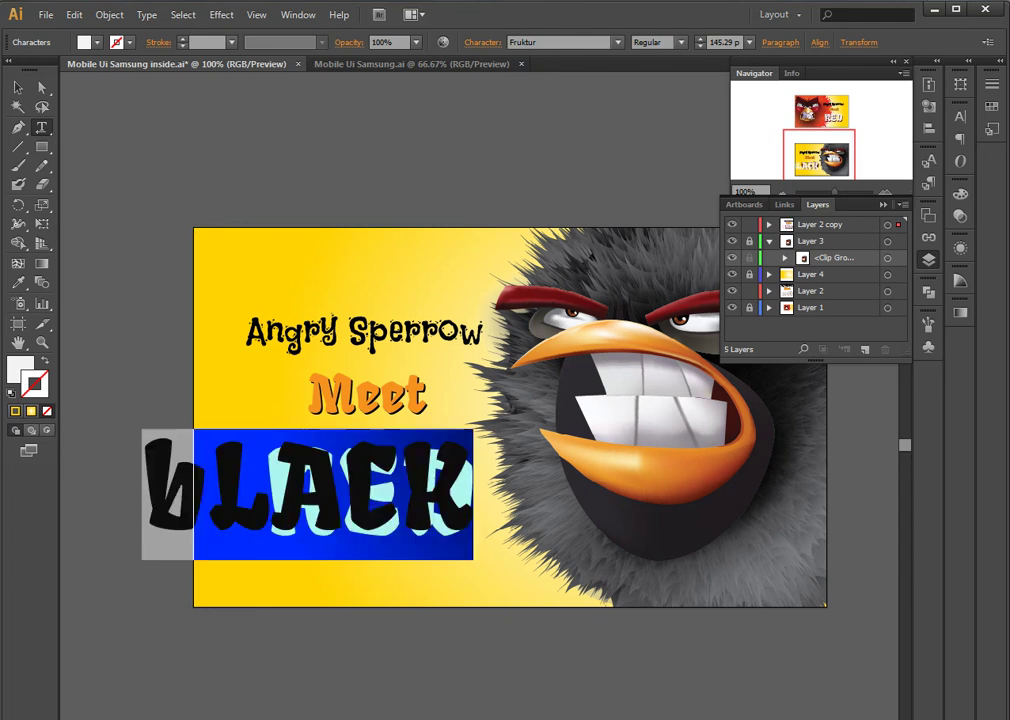
{"action": "key", "text": "BackSpace"}
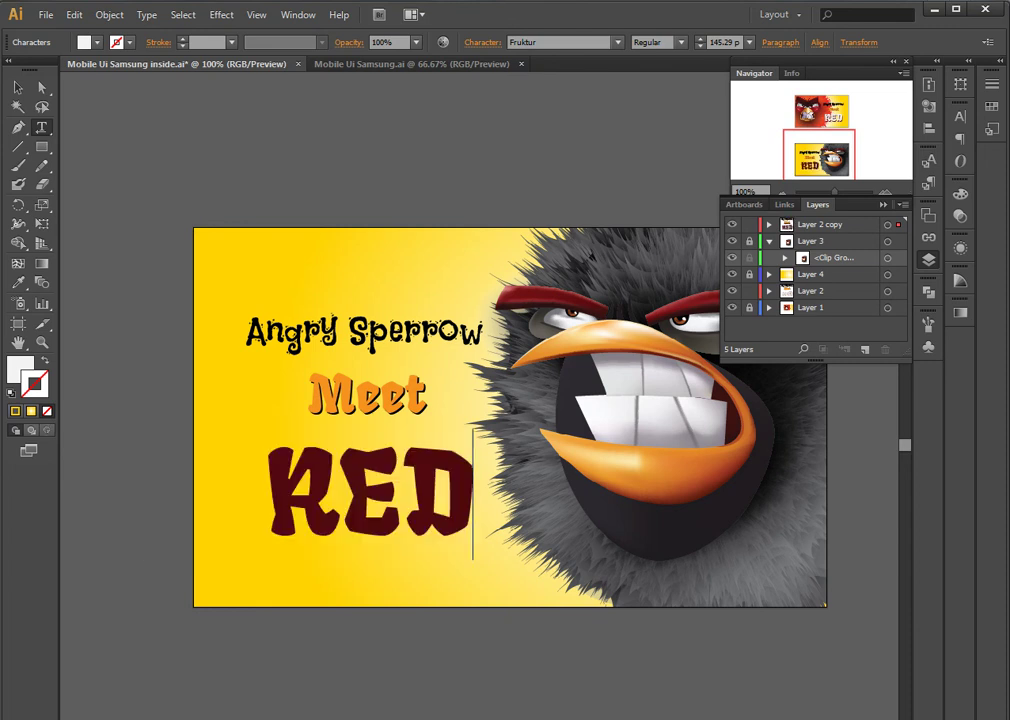
{"action": "type", "text": "B"}
{"action": "key", "text": "BackSpace"}
{"action": "type", "text": "B"}
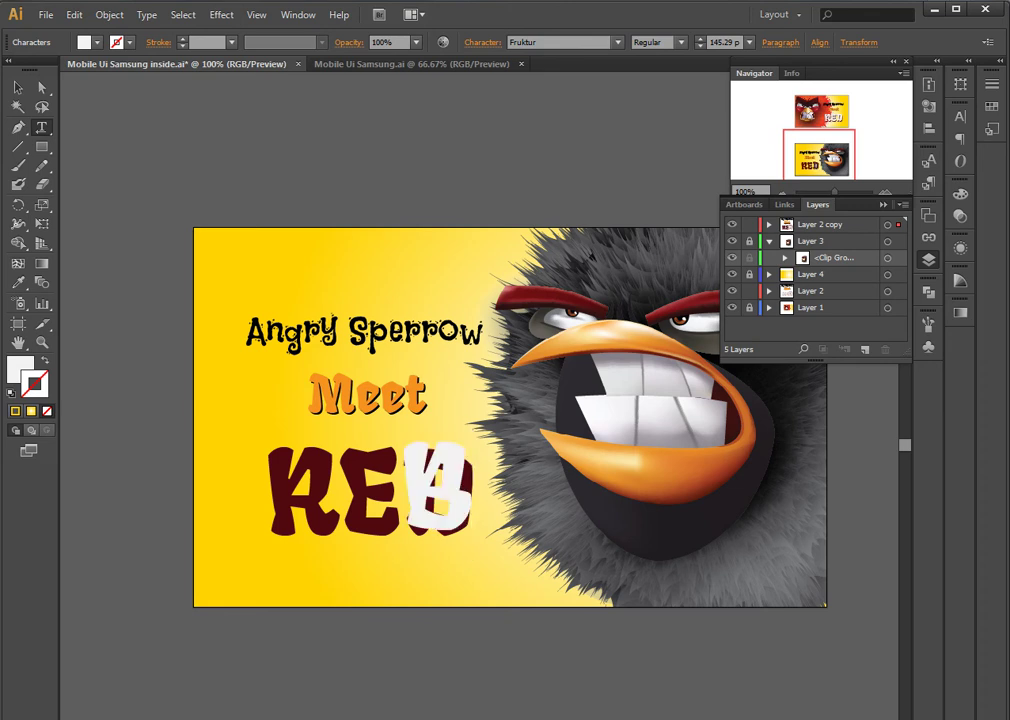
{"action": "key", "text": "BackSpace"}
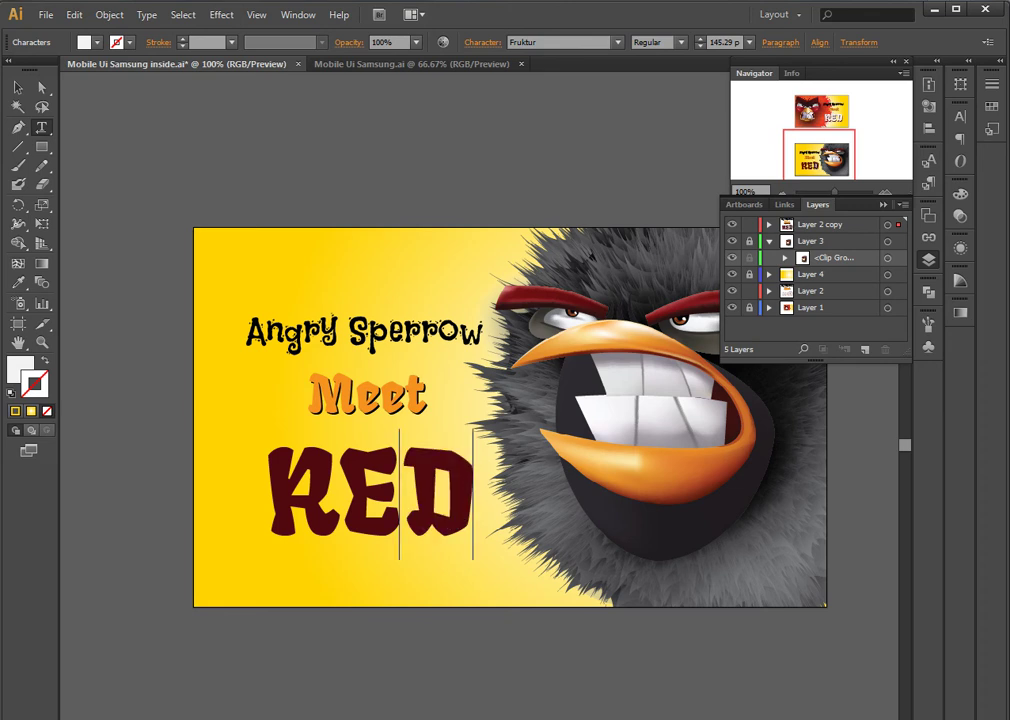
{"action": "type", "text": "BLACK"}
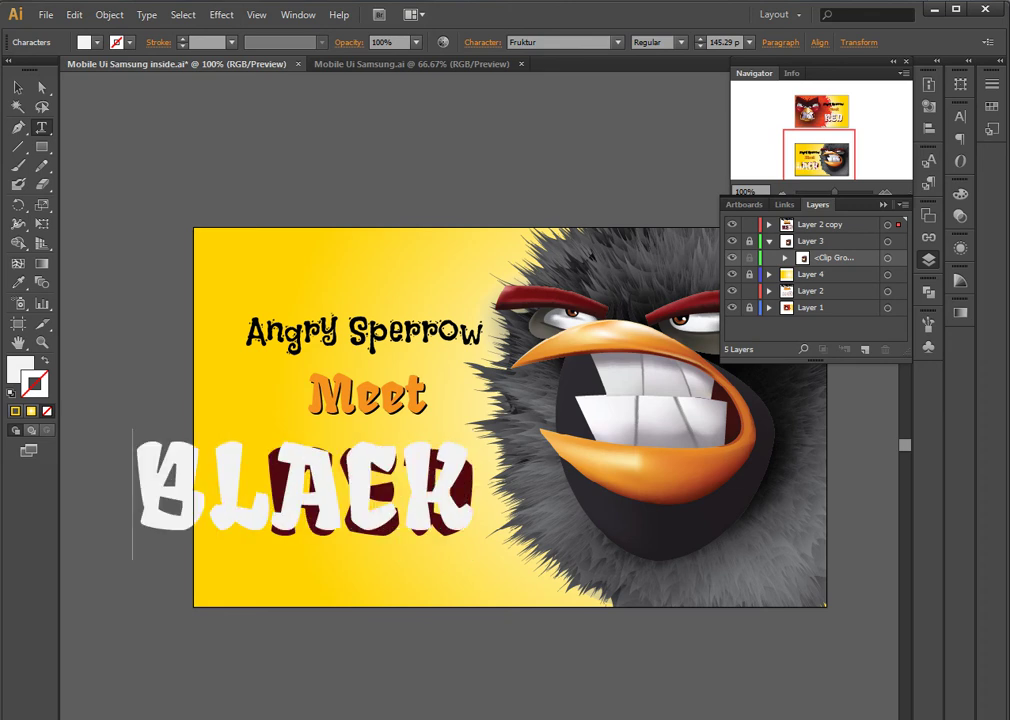
Keep BLACK in its original spot and select the BLACK and RED shadow objects in Layer 2 copy
{"action": "left_click", "coordinate": [17, 87]}
{"action": "left_click_drag", "start_coordinate": [440, 458], "coordinate": [542, 457]}
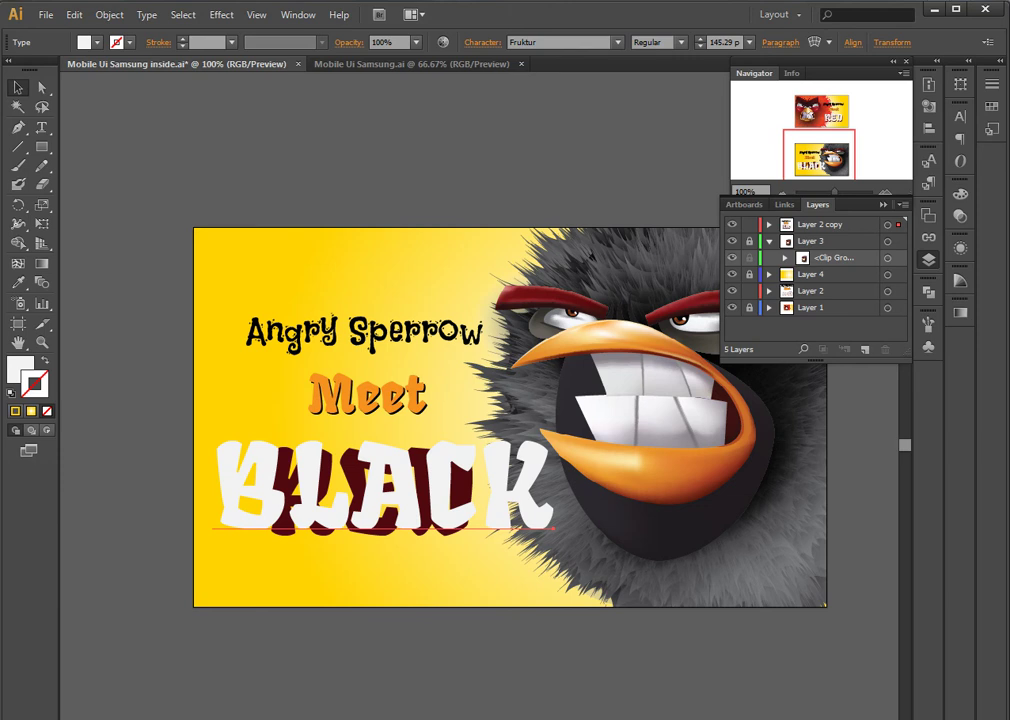
{"action": "key", "text": "shift+Left"}
{"action": "key", "text": "shift+Left"}
{"action": "key", "text": "shift+Left"}
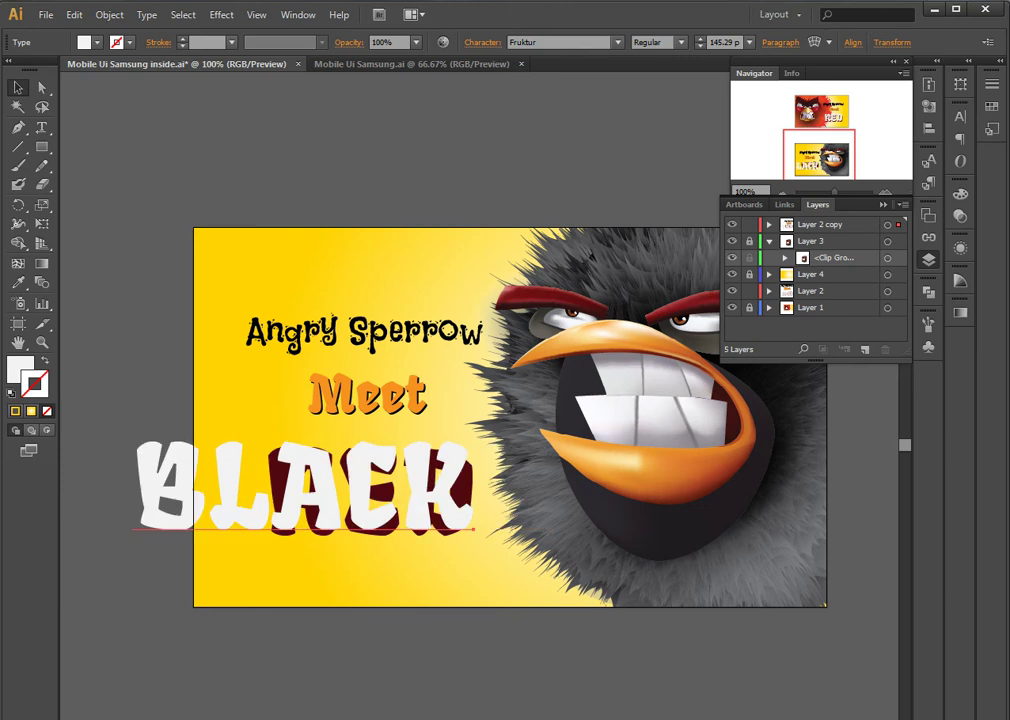
{"action": "left_click", "coordinate": [769, 224]}
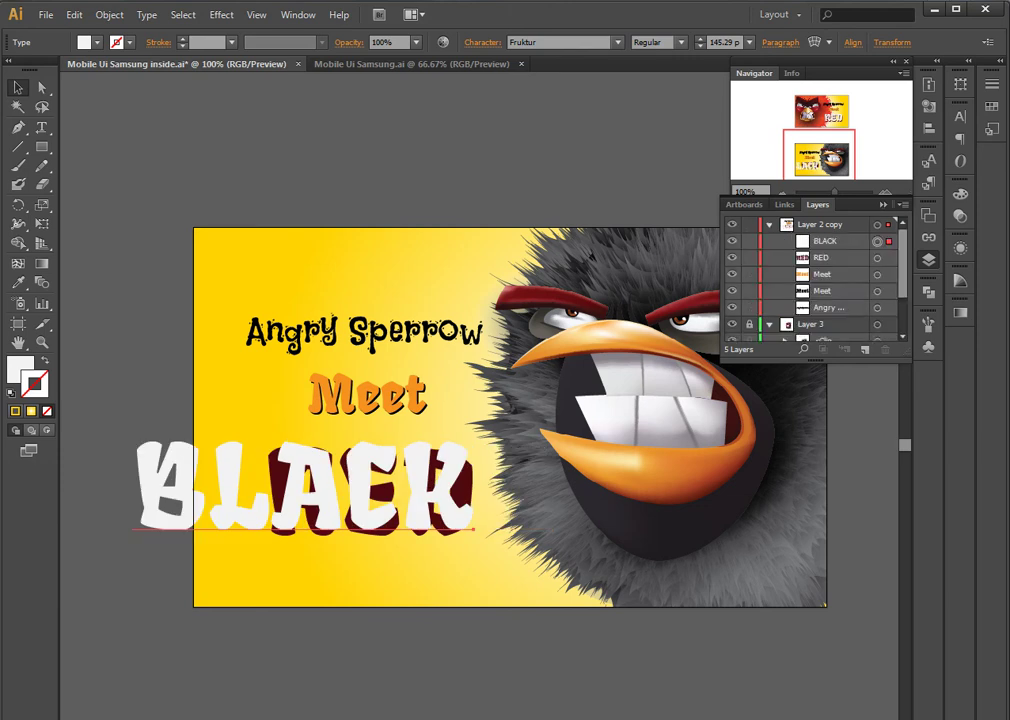
{"action": "scroll", "coordinate": [815, 290], "scroll_direction": "down", "scroll_amount": 3}
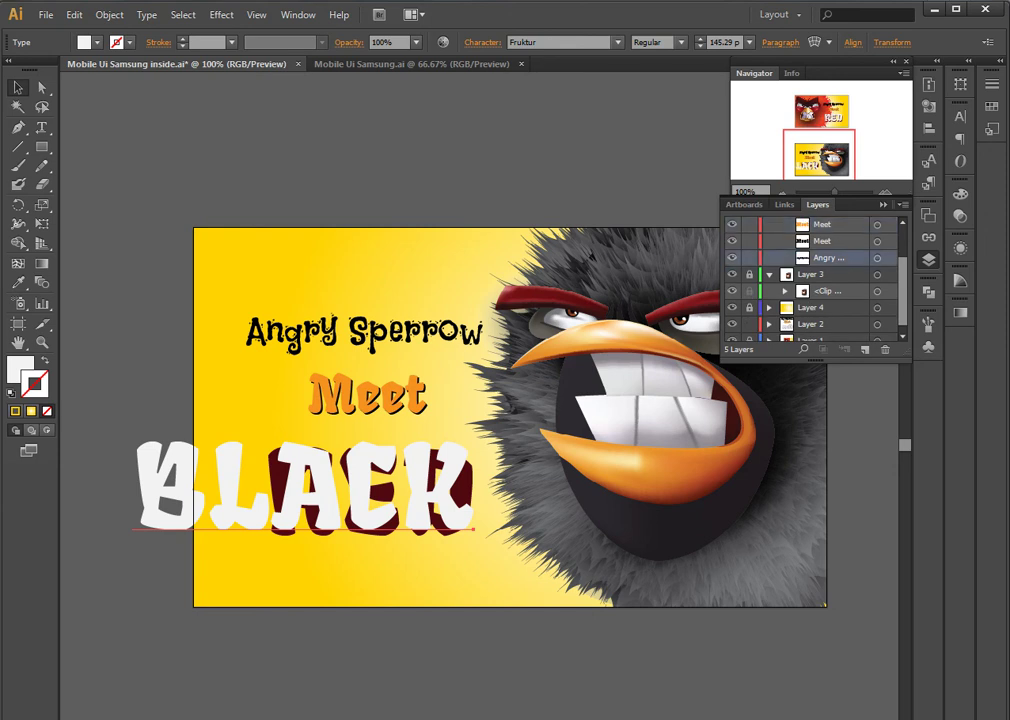
{"action": "scroll", "coordinate": [815, 290], "scroll_direction": "up", "scroll_amount": 3}
{"action": "left_click", "coordinate": [825, 241]}
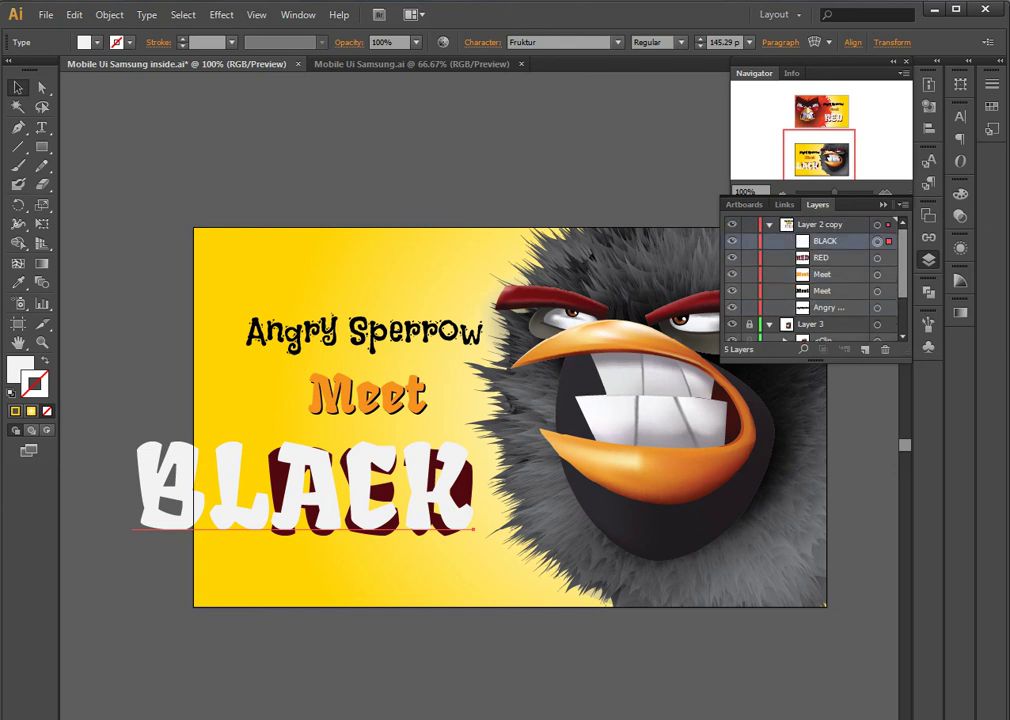
{"action": "left_click", "coordinate": [821, 257]}
Glance at the RED shadow object's options, then select the white BLACK title's letters
{"action": "double_click", "coordinate": [821, 257]}
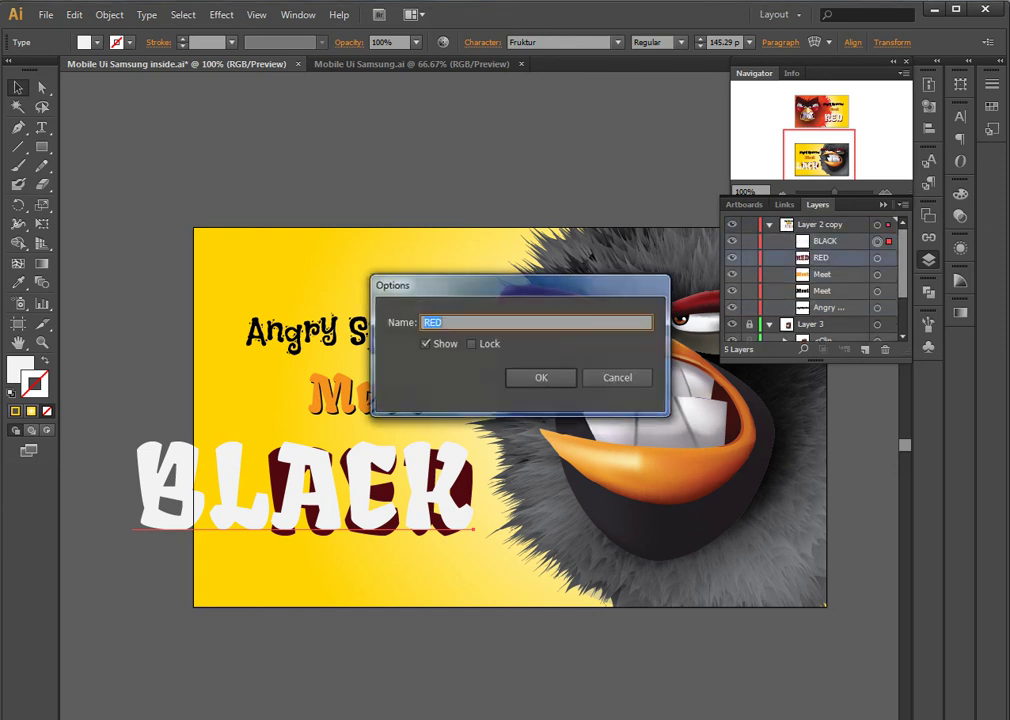
{"action": "key", "text": "Escape"}
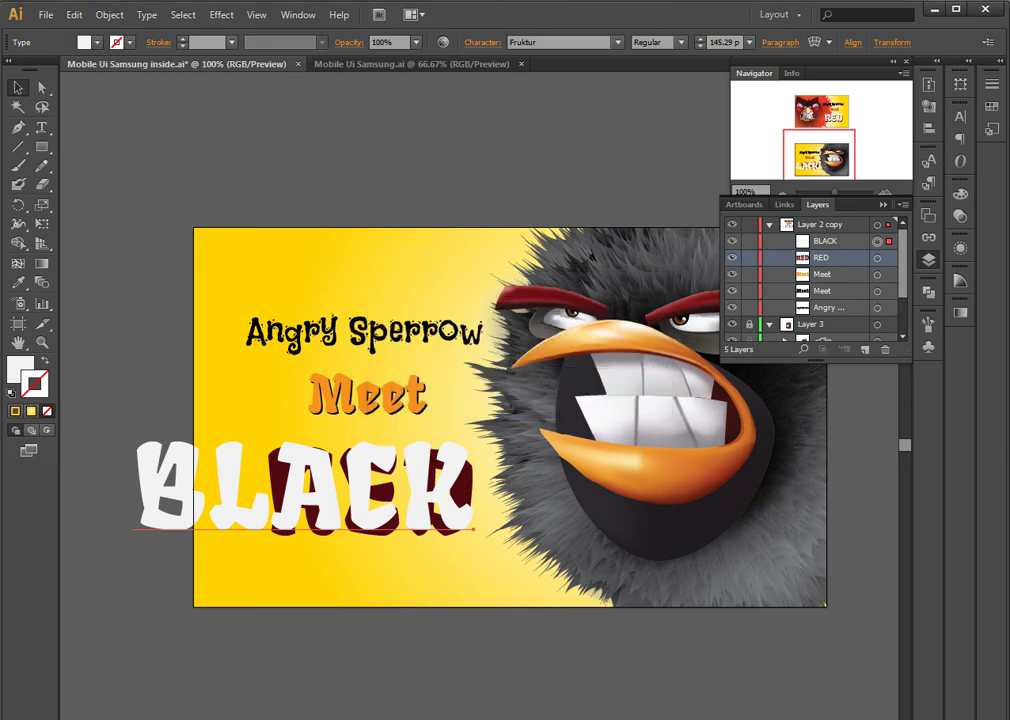
{"action": "double_click", "coordinate": [300, 490]}
{"action": "key", "text": "ctrl+a"}
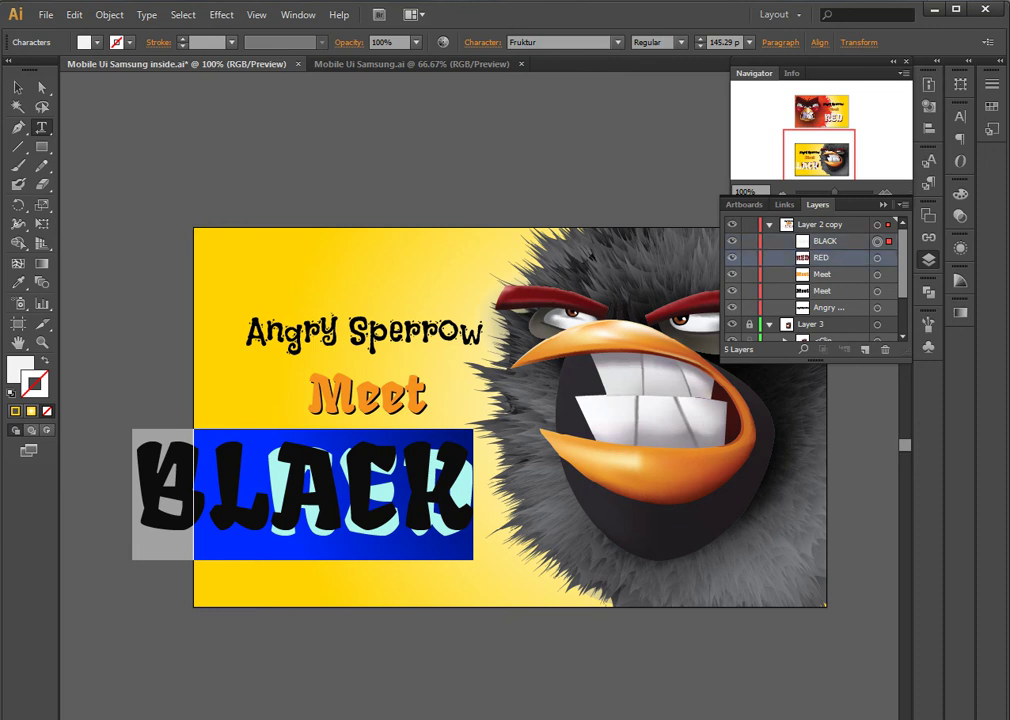
{"action": "key", "text": "Escape"}
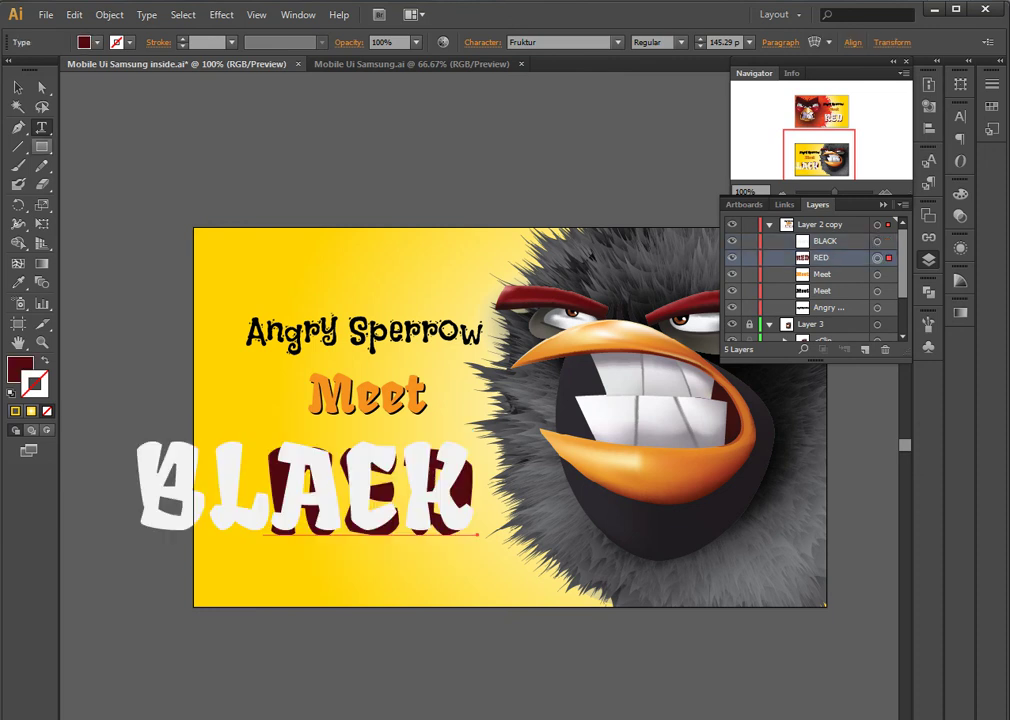
Retype the dark-red shadow text so it reads 'BLACK'
{"action": "left_click", "coordinate": [478, 490]}
{"action": "key", "text": "ctrl+a"}
{"action": "type", "text": "R"}
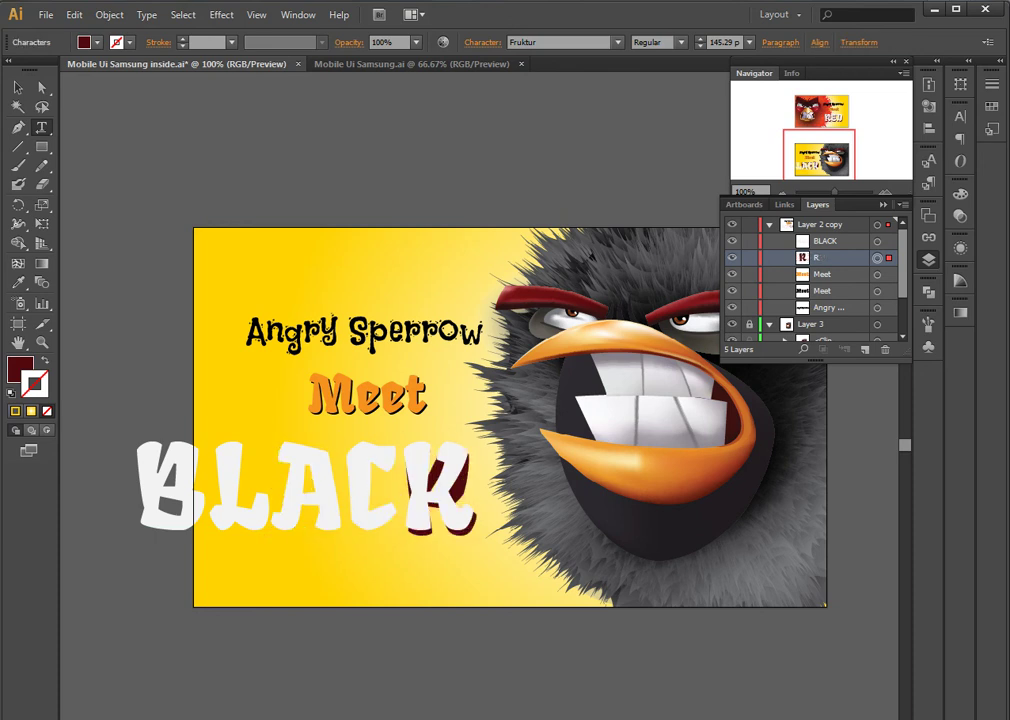
{"action": "key", "text": "BackSpace"}
{"action": "type", "text": "BLACK"}
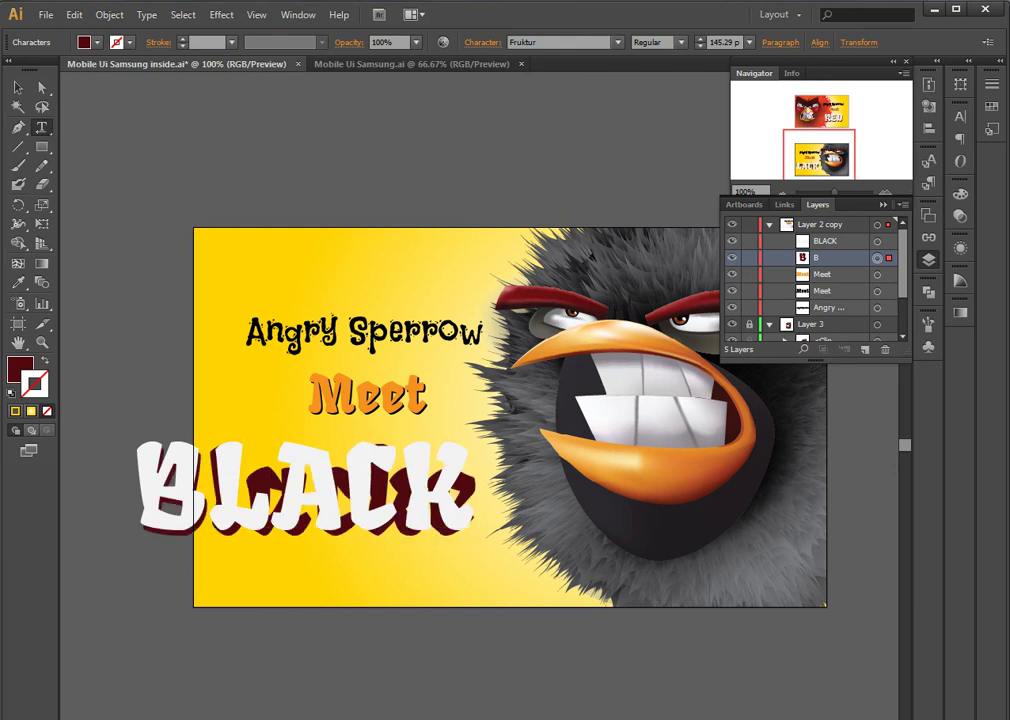
{"action": "key", "text": "ctrl+a"}
{"action": "key", "text": "BackSpace"}
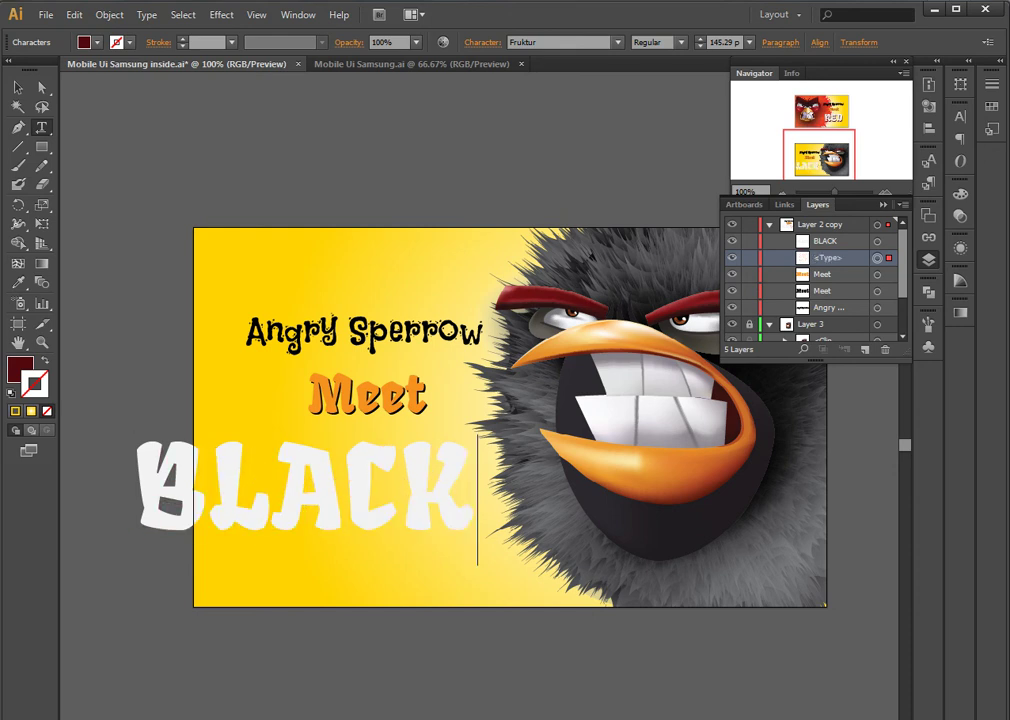
{"action": "type", "text": "BLACK"}
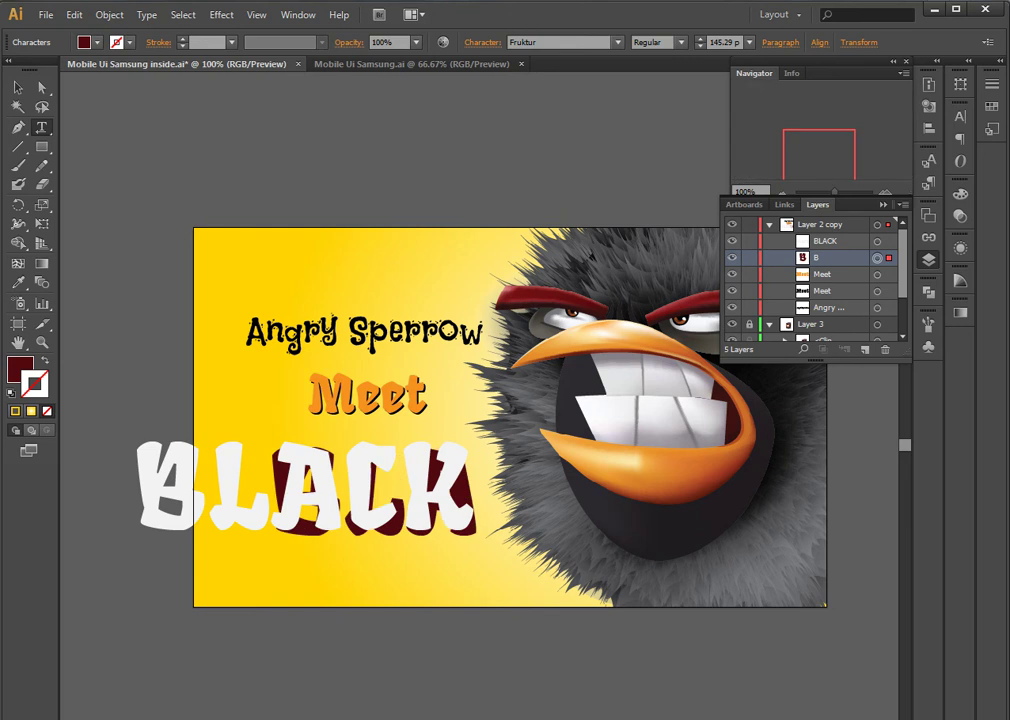
{"action": "key", "text": "Escape"}
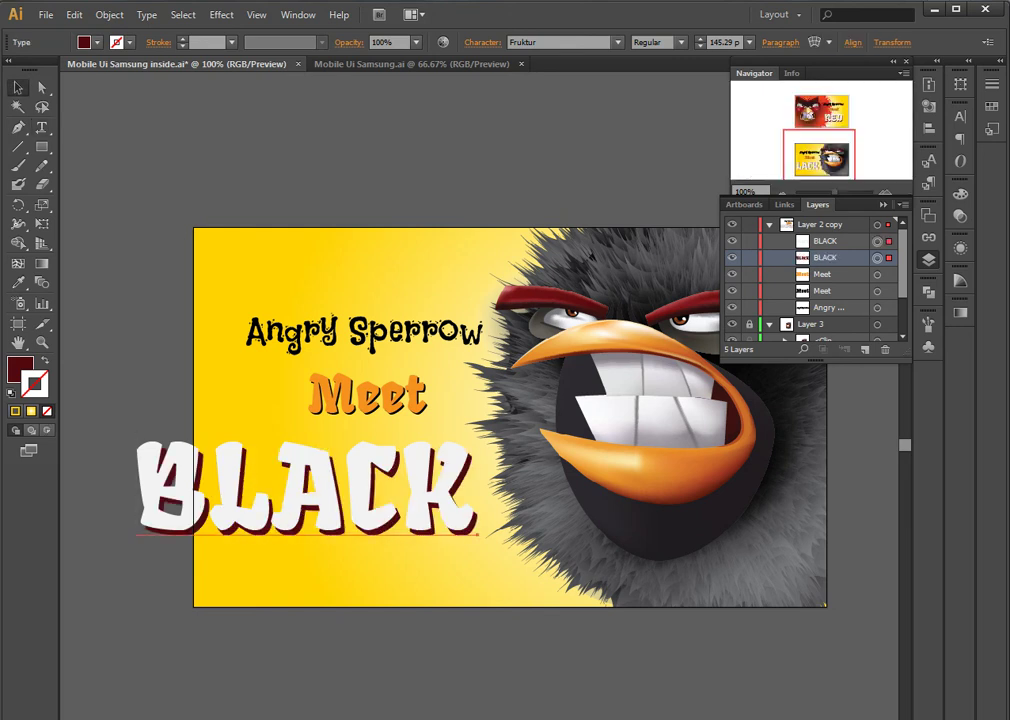
Scale the white BLACK title and its shadow down together around their centre
{"action": "left_click", "coordinate": [888, 241], "text": "shift"}
{"action": "key", "text": "e"}
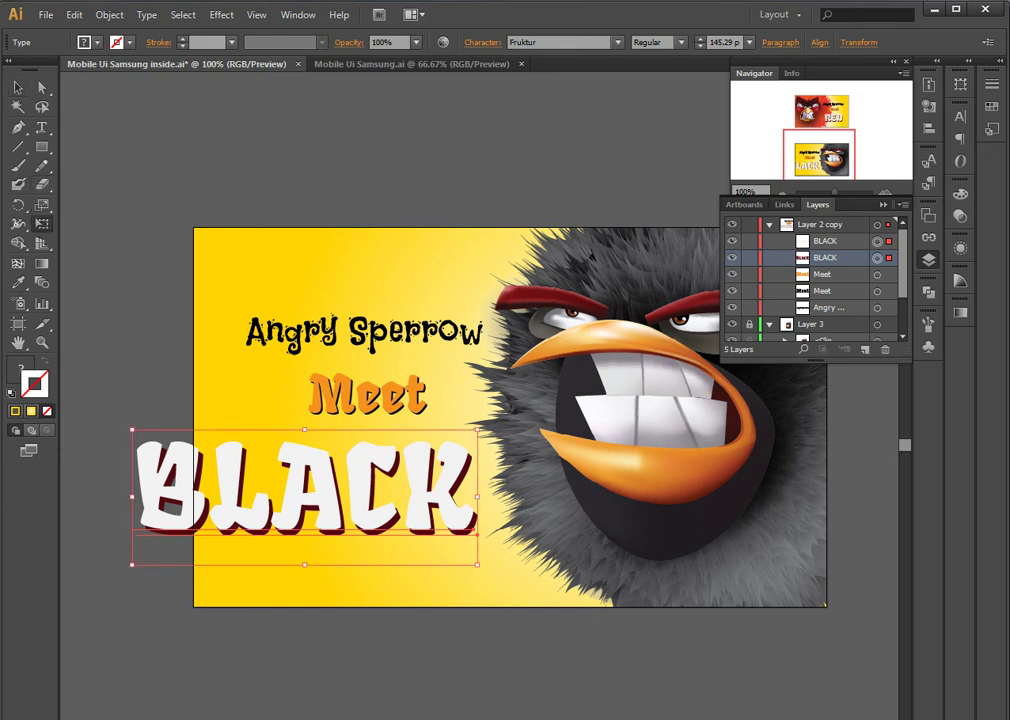
{"action": "mouse_move", "coordinate": [477, 430]}
{"action": "left_mouse_down"}
{"action": "mouse_move", "coordinate": [441, 443]}
{"action": "mouse_move", "coordinate": [450, 447]}
{"action": "left_mouse_up"}
{"action": "key", "text": "v"}
{"action": "key", "text": "ctrl+shift+a"}
Move both BLACK text objects under 'Meet', nudging them slightly left
{"action": "left_click_drag", "start_coordinate": [435, 500], "coordinate": [520, 502]}
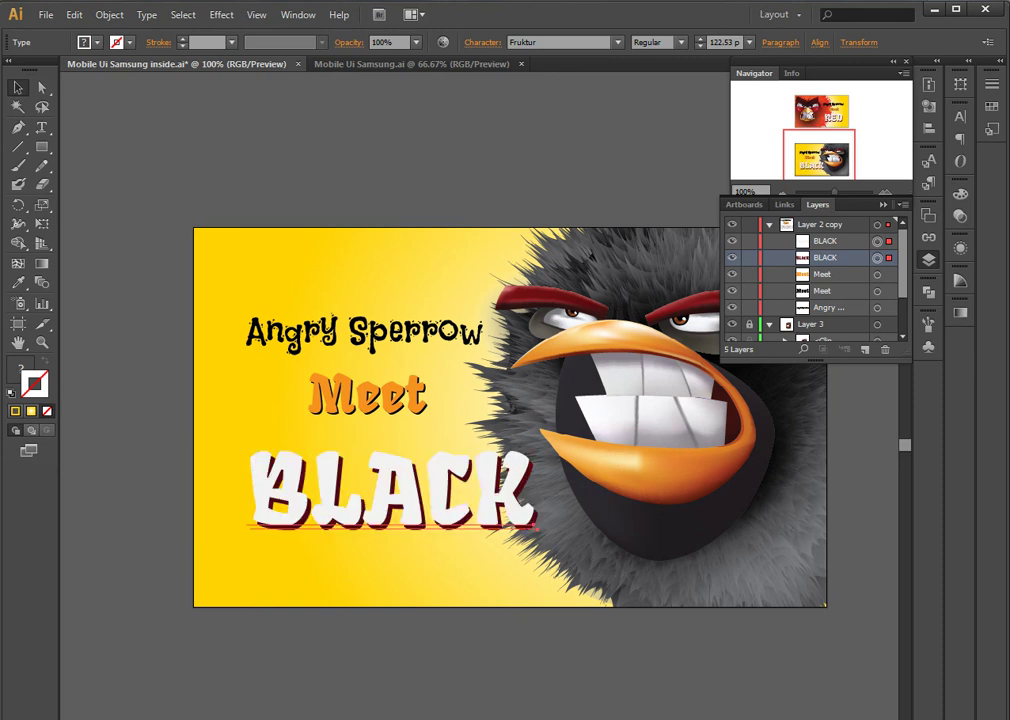
{"action": "key", "text": "Left"}
{"action": "key", "text": "Left"}
{"action": "key", "text": "Left"}
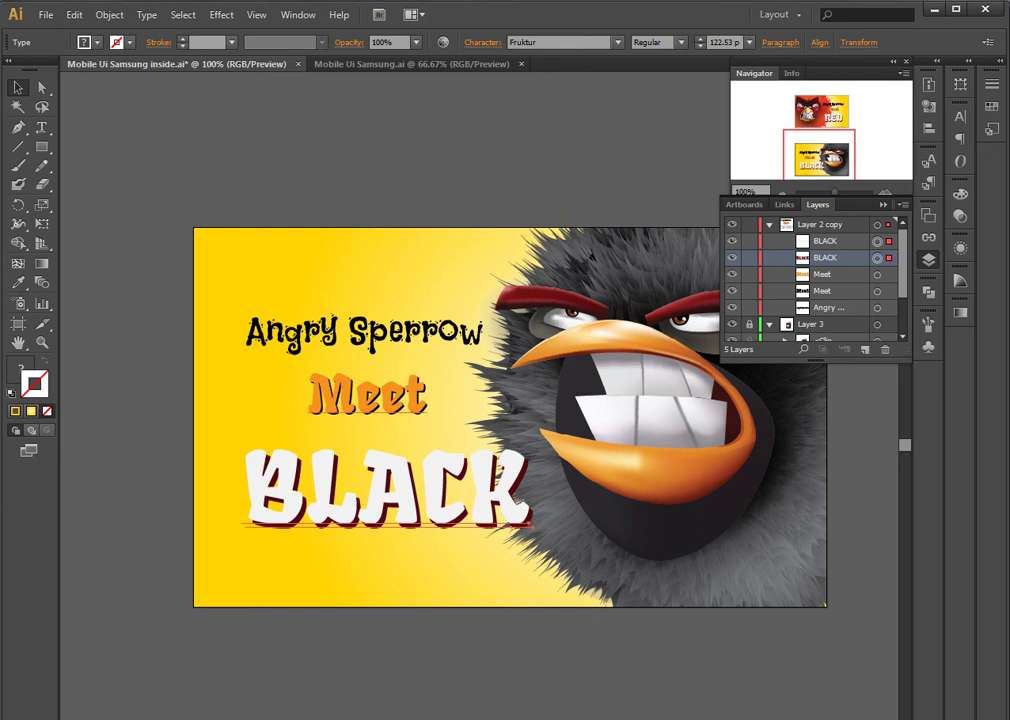
{"action": "left_click", "coordinate": [368, 395]}
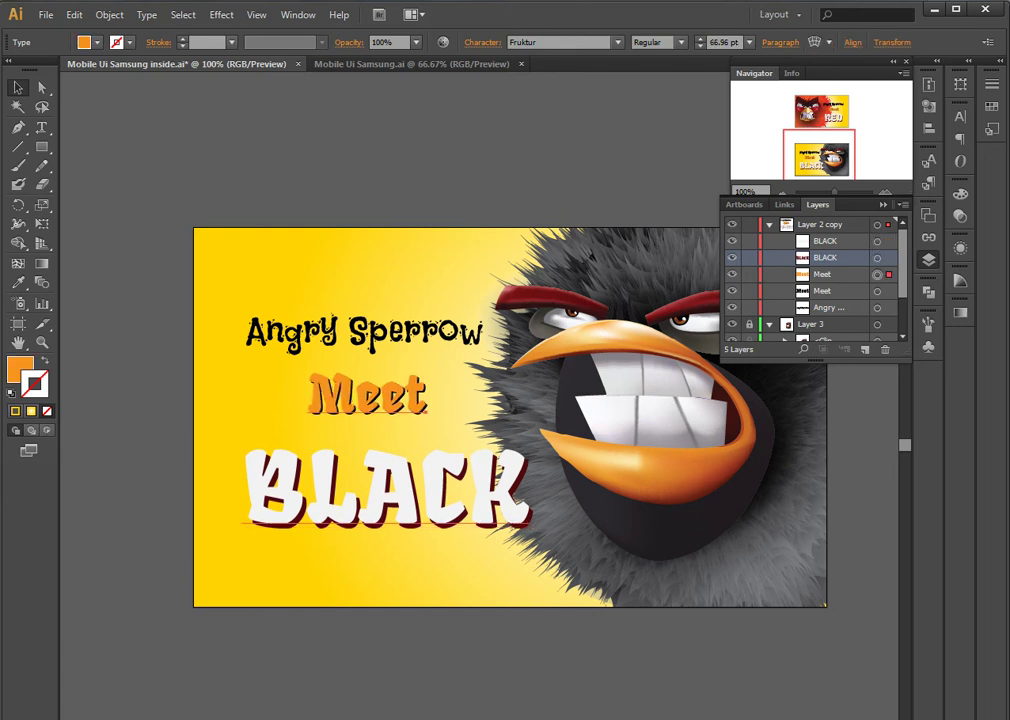
{"action": "left_click_drag", "start_coordinate": [113, 440], "coordinate": [470, 560]}
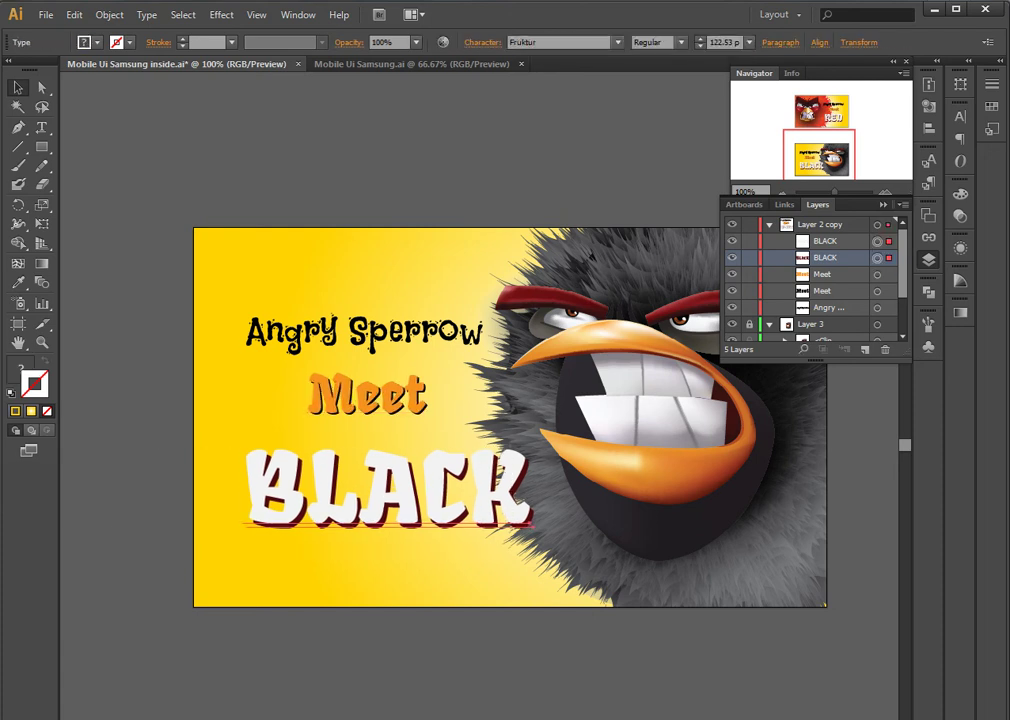
{"action": "key", "text": "ctrl+z"}
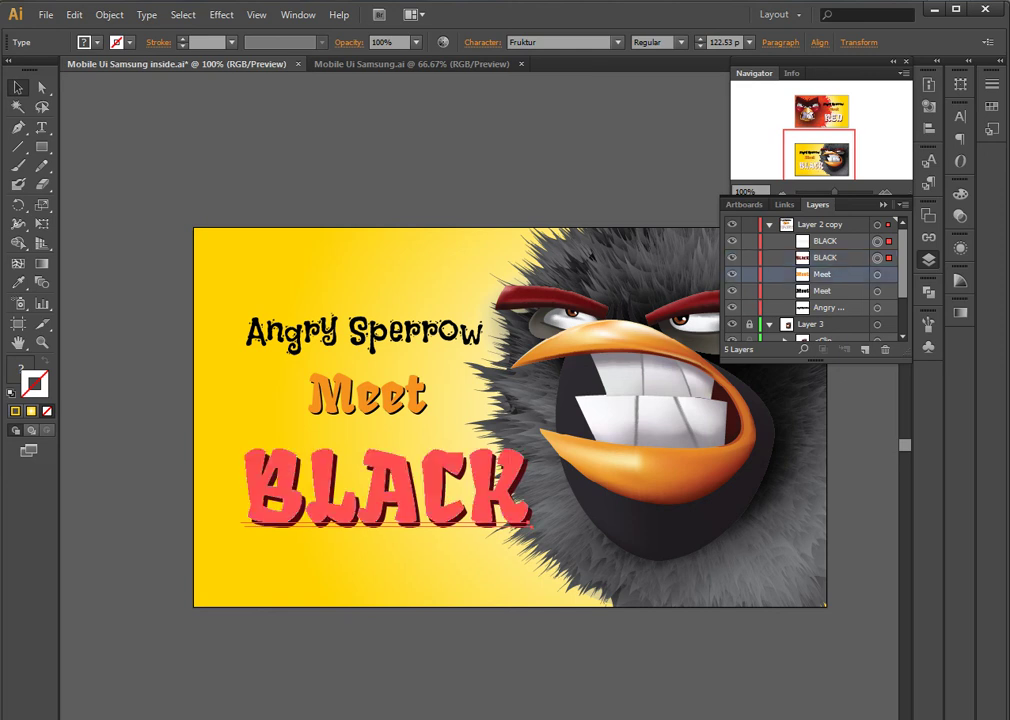
{"action": "key", "text": "ctrl+shift+z"}
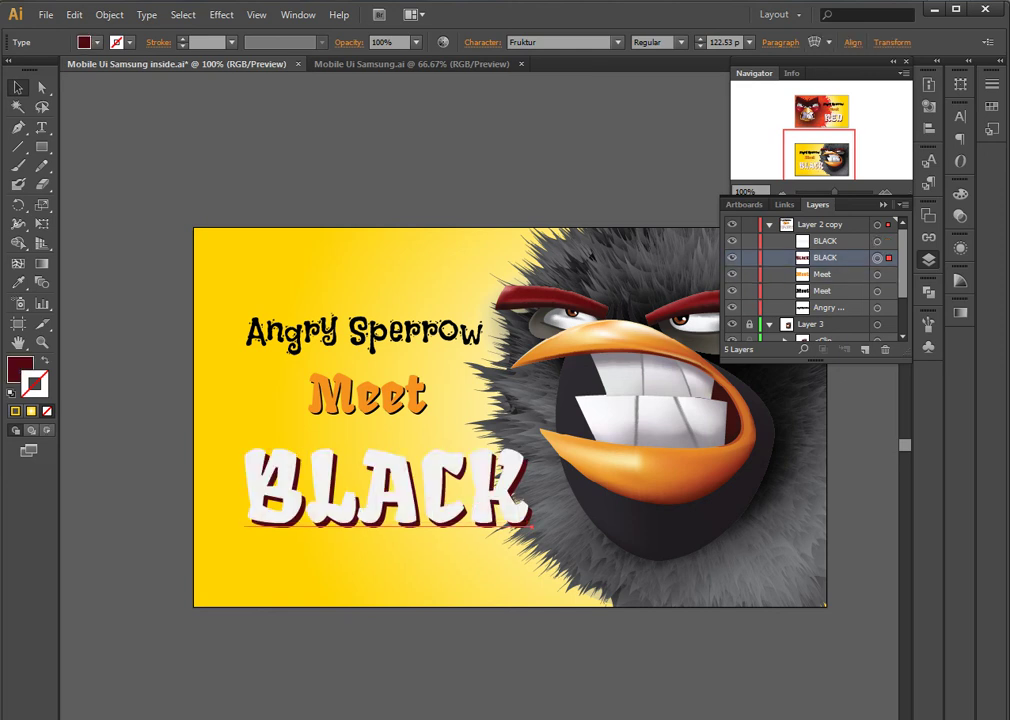
Change the BLACK shadow text's fill to near-black hex 161212 and deselect
{"action": "key", "text": "F6"}
{"action": "double_click", "coordinate": [20, 369]}
{"action": "type", "text": "161212"}
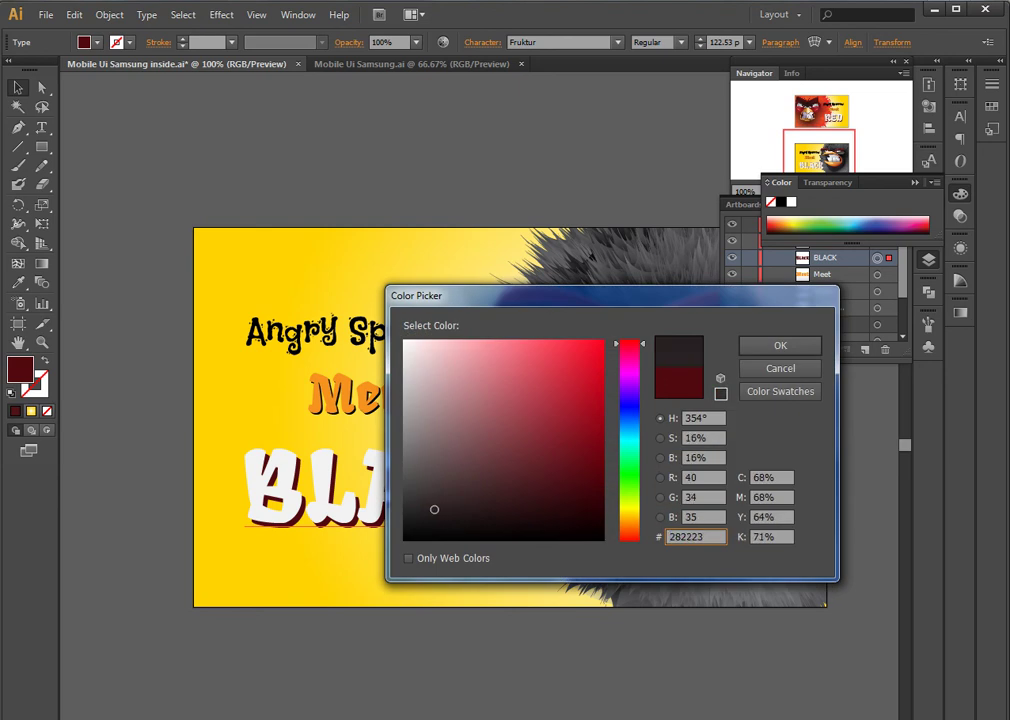
{"action": "left_click", "coordinate": [780, 345]}
{"action": "key", "text": "ctrl+shift+a"}
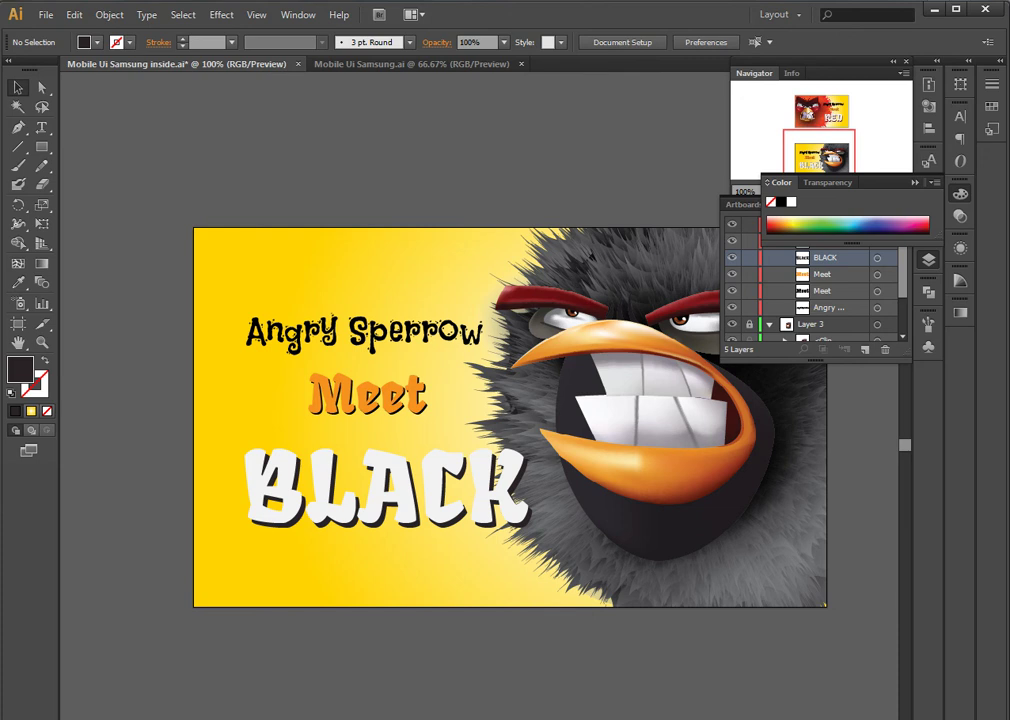
Zoom out to frame both finished posters, then switch to Firefox
{"action": "key", "text": "ctrl+minus"}
{"action": "key", "text": "ctrl+minus"}
{"action": "key", "text": "ctrl+minus"}
{"action": "key", "text": "ctrl+plus"}
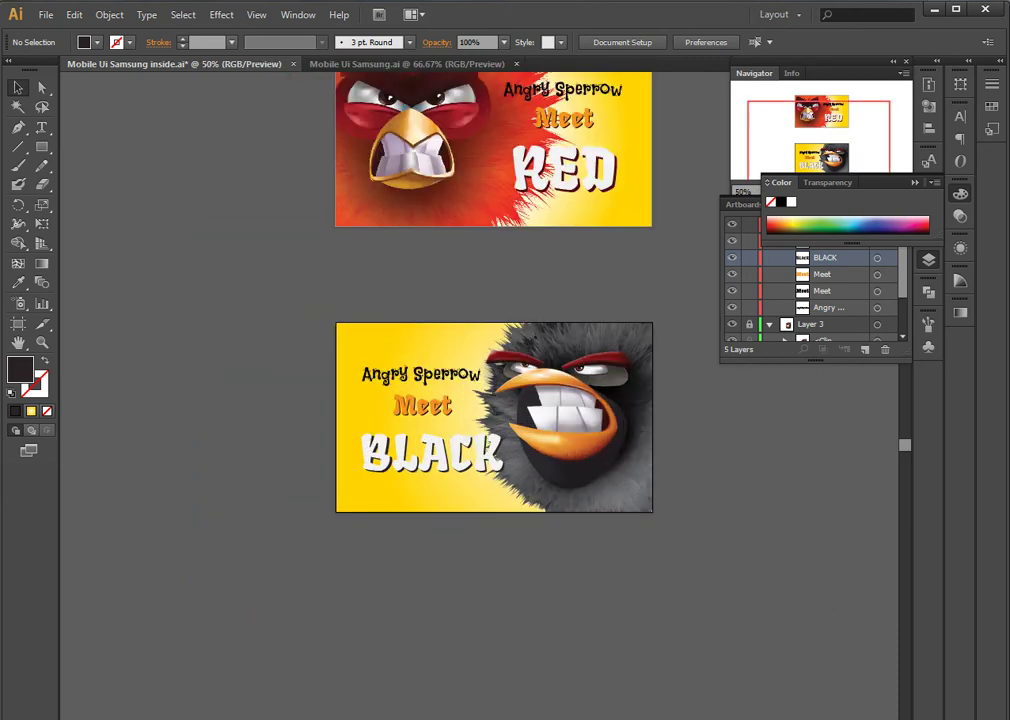
{"action": "key", "text": "ctrl+plus"}
{"action": "key", "text": "ctrl+minus"}
{"action": "key", "text": "ctrl+minus"}
{"action": "key", "text": "ctrl+plus"}
{"action": "scroll", "coordinate": [478, 380], "scroll_direction": "down", "scroll_amount": 1}
{"action": "scroll", "coordinate": [478, 380], "scroll_direction": "up", "scroll_amount": 2}
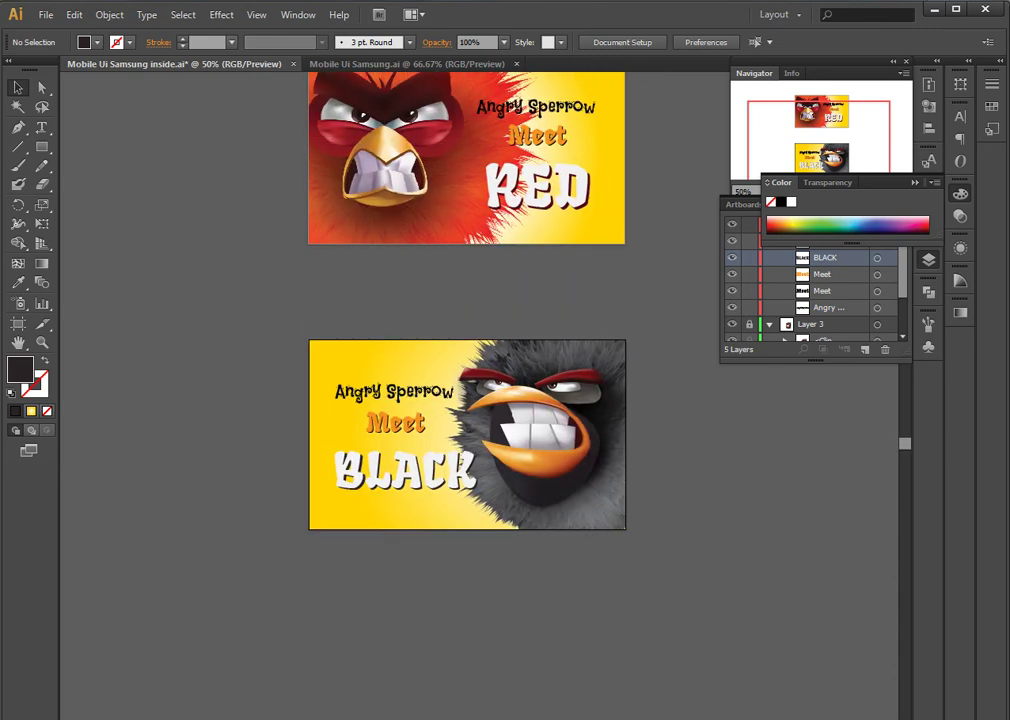
{"action": "scroll", "coordinate": [478, 380], "scroll_direction": "down", "scroll_amount": 1}
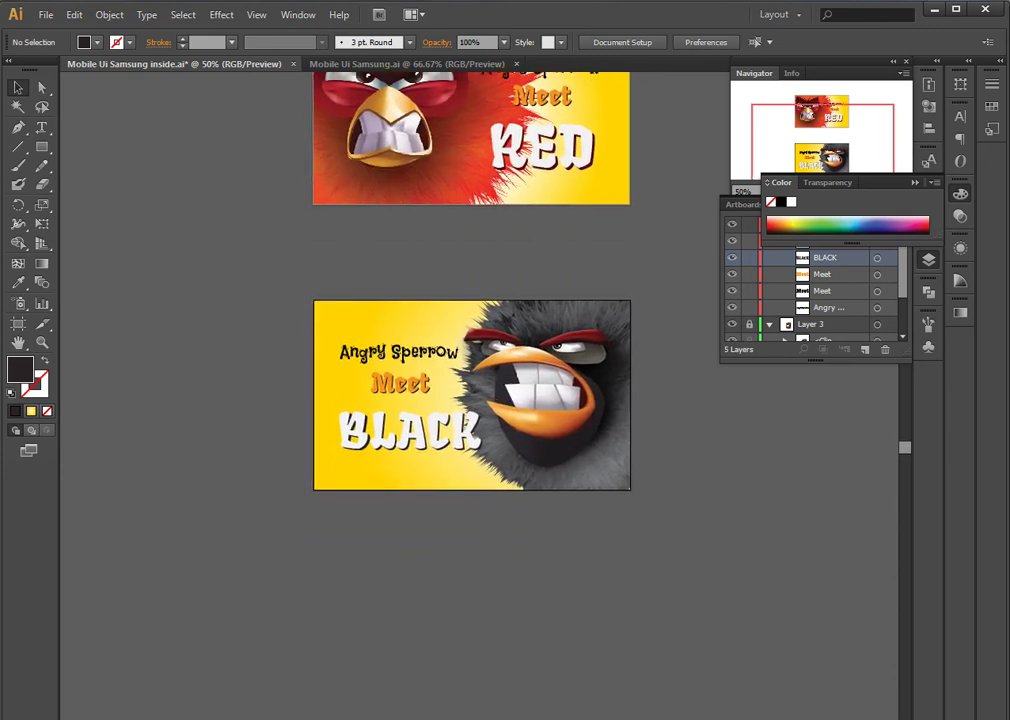
{"action": "key", "text": "alt+Tab"}
Check Firefox's recent downloads list, close it, and return to the Illustrator document
{"action": "left_click", "coordinate": [874, 39]}
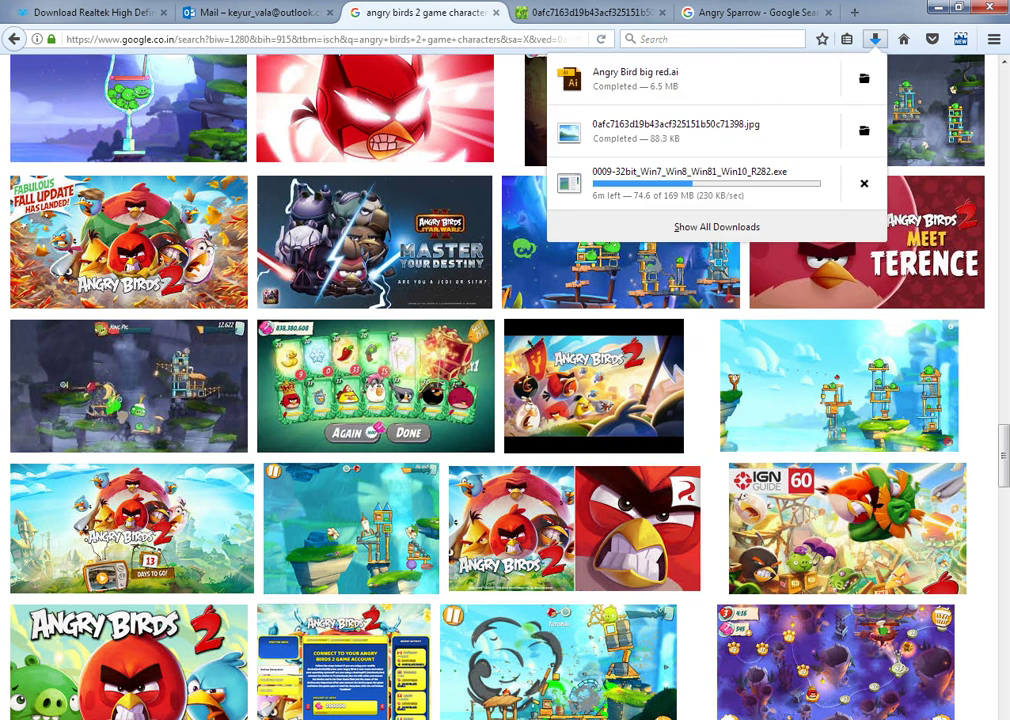
{"action": "left_click", "coordinate": [864, 78]}
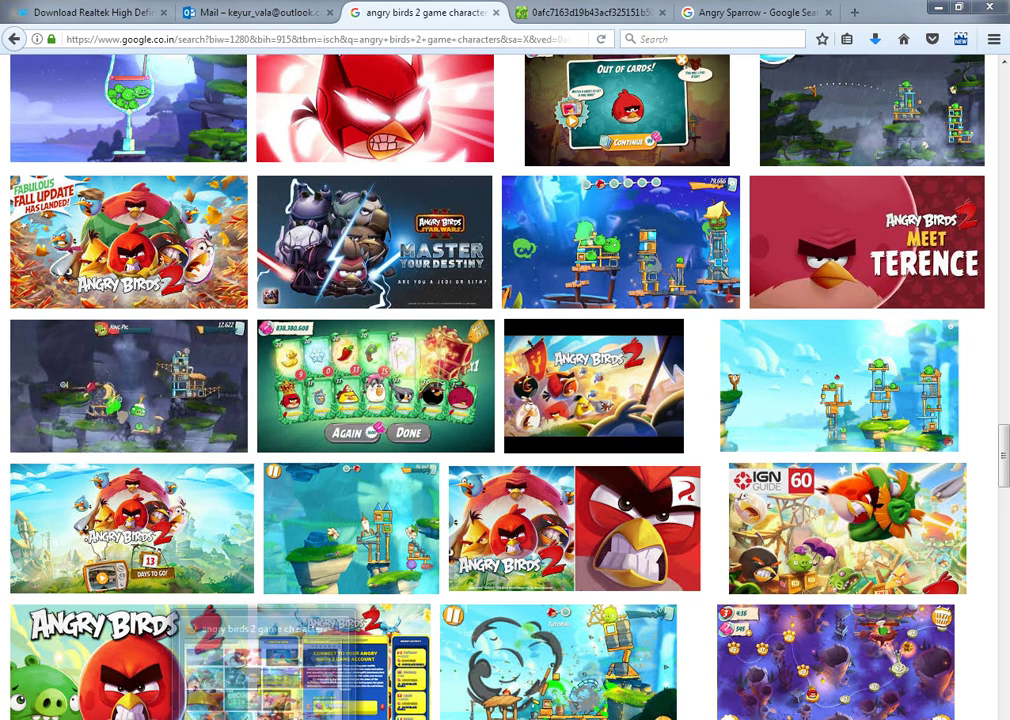
{"action": "left_click", "coordinate": [260, 660]}
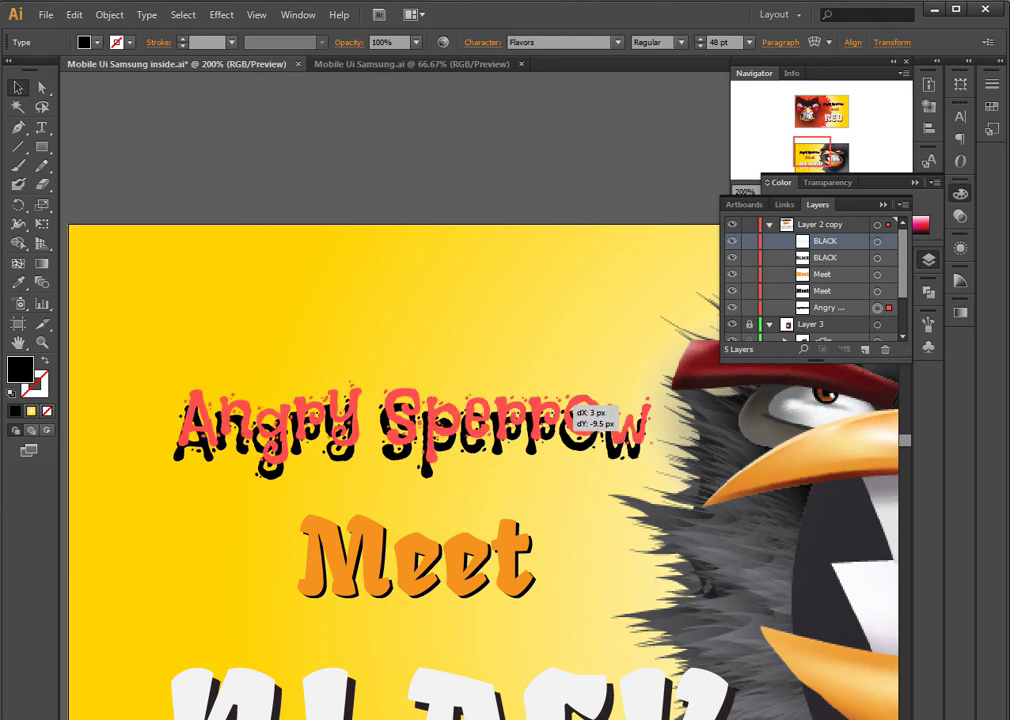
Undo an accidental upward move of 'Angry Sperrow' and open the Effect menu
{"action": "left_click_drag", "start_coordinate": [578, 426], "coordinate": [582, 413]}
{"action": "key", "text": "ctrl+z"}
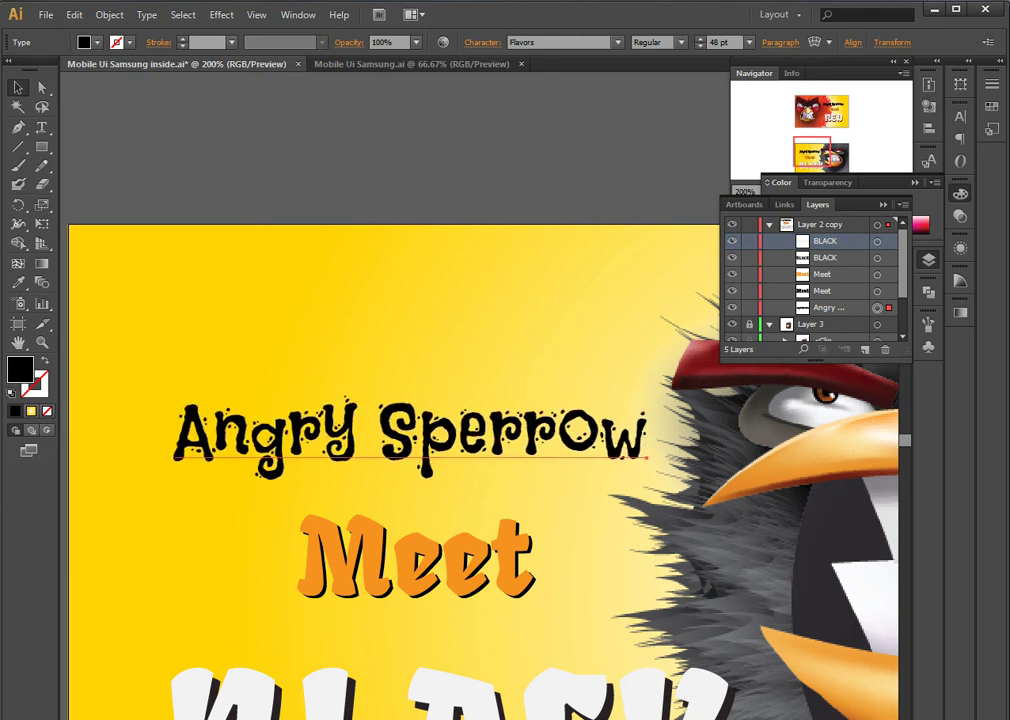
{"action": "left_click", "coordinate": [221, 14]}
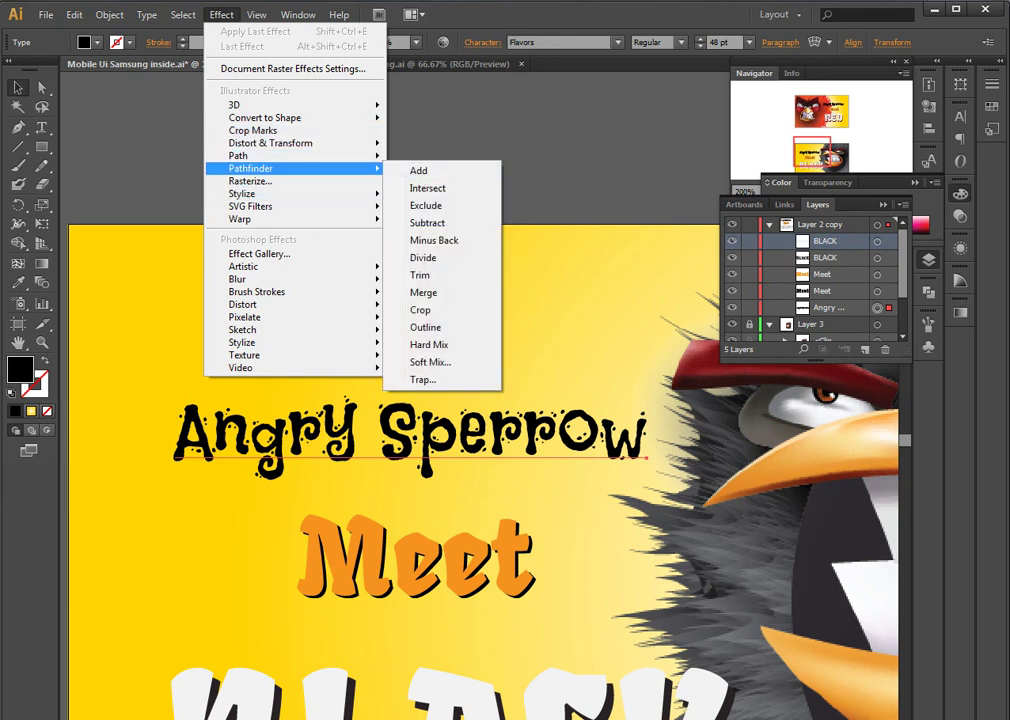
{"action": "mouse_move", "coordinate": [260, 156]}
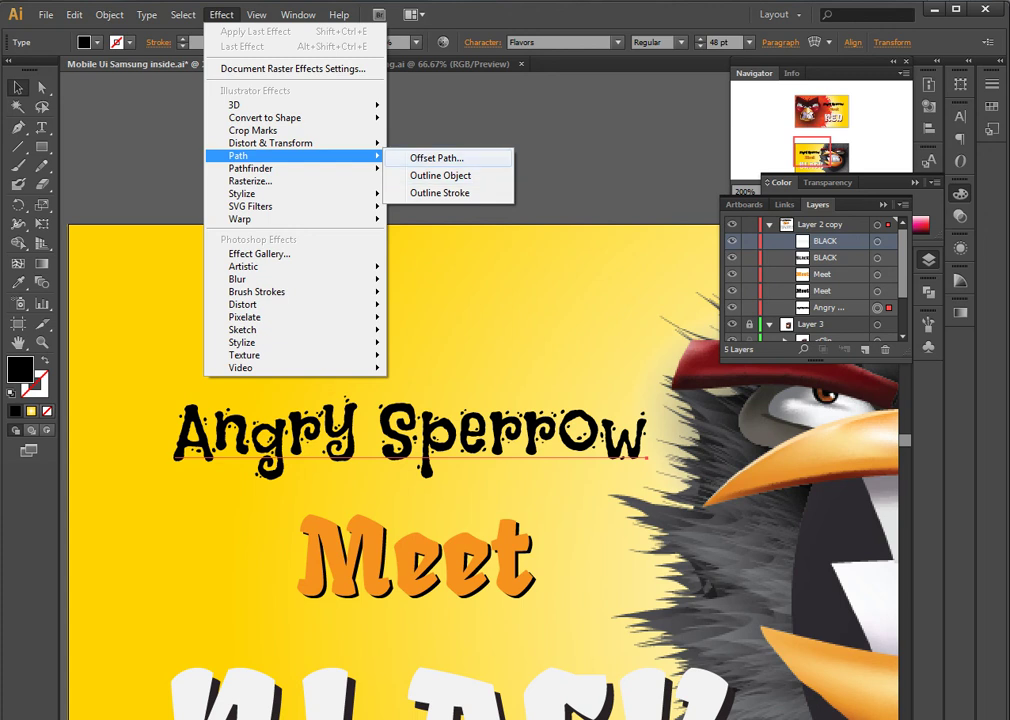
Apply a 4 px Offset Path with miter limit 1 to 'Angry Sperrow', then accept the file import
{"action": "left_click", "coordinate": [436, 158]}
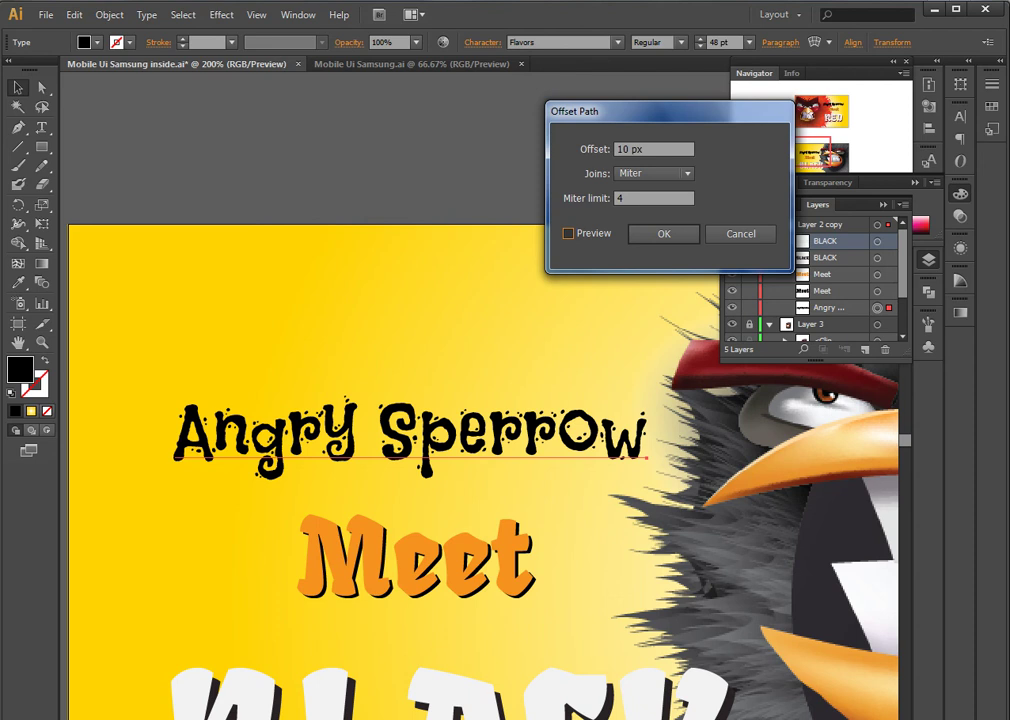
{"action": "left_click", "coordinate": [568, 233]}
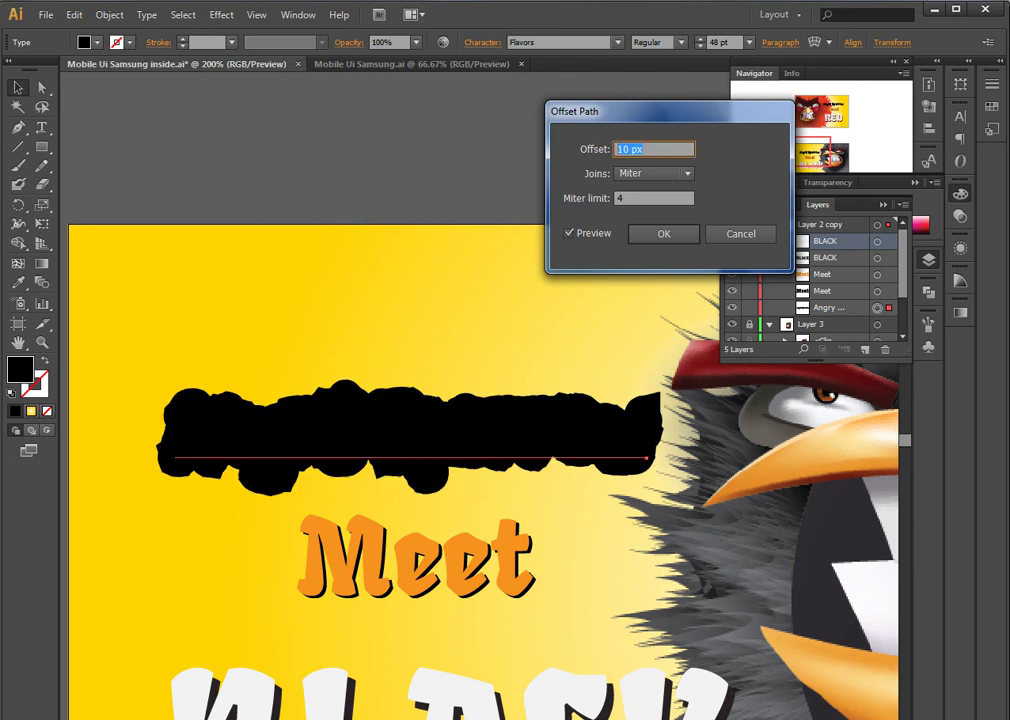
{"action": "type", "text": "4"}
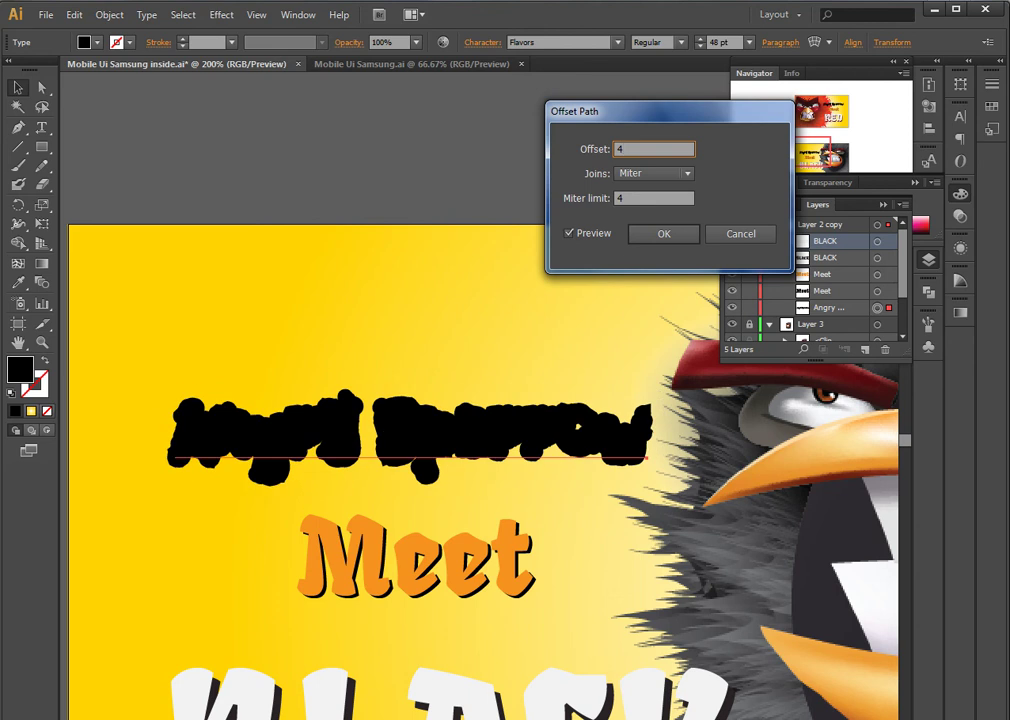
{"action": "key", "text": "Tab"}
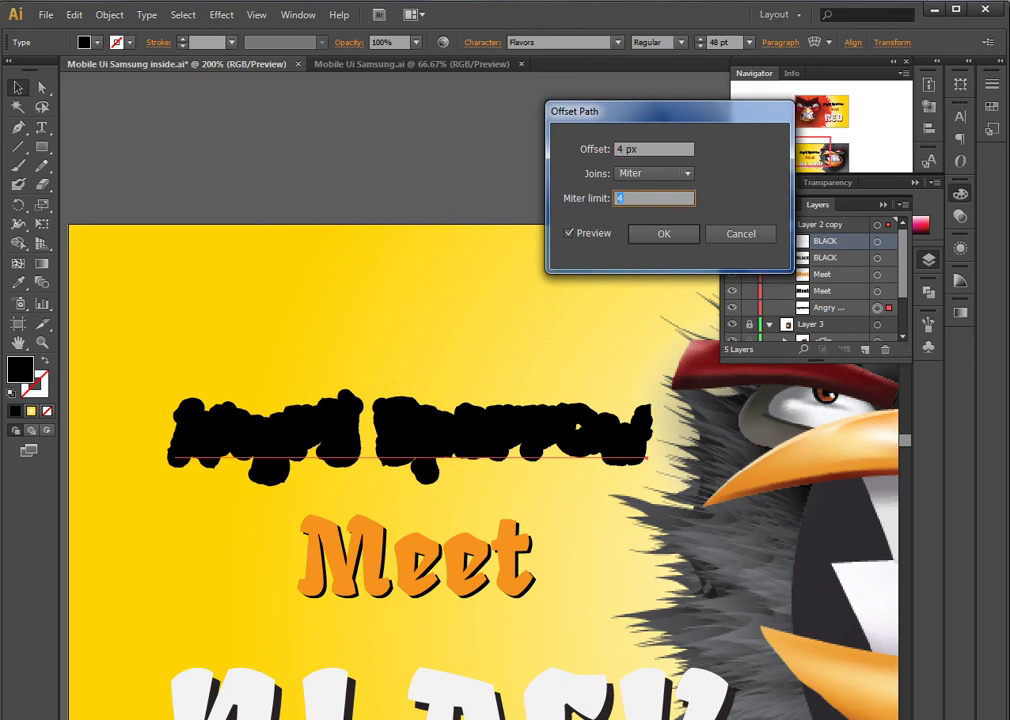
{"action": "type", "text": "1"}
{"action": "key", "text": "Tab"}
{"action": "key", "text": "Return"}
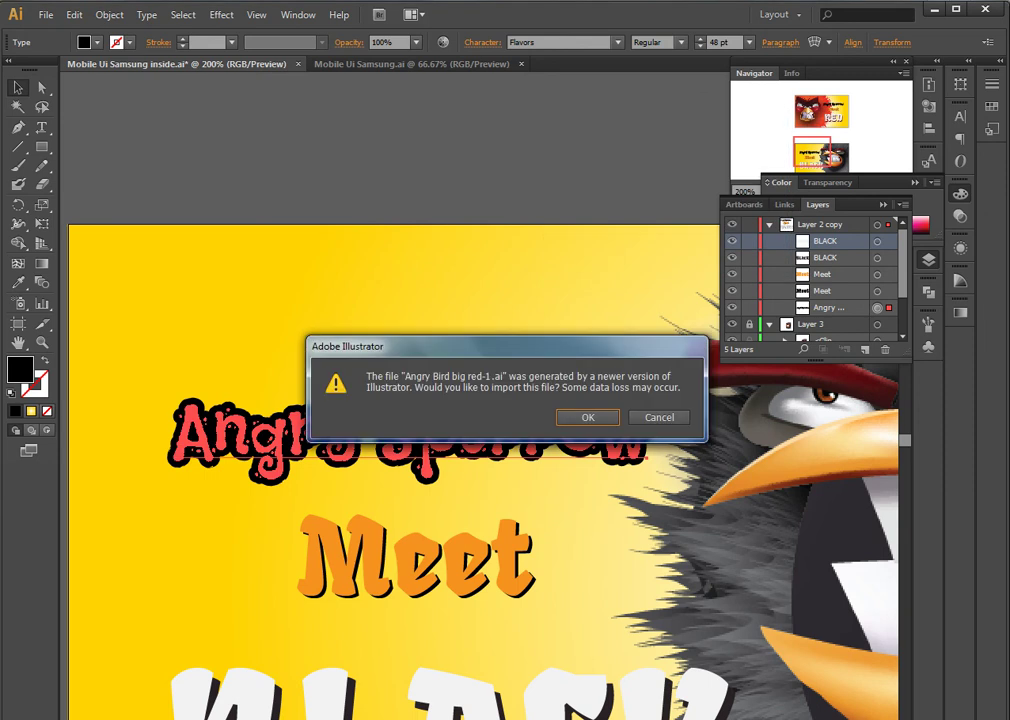
{"action": "key", "text": "Return"}
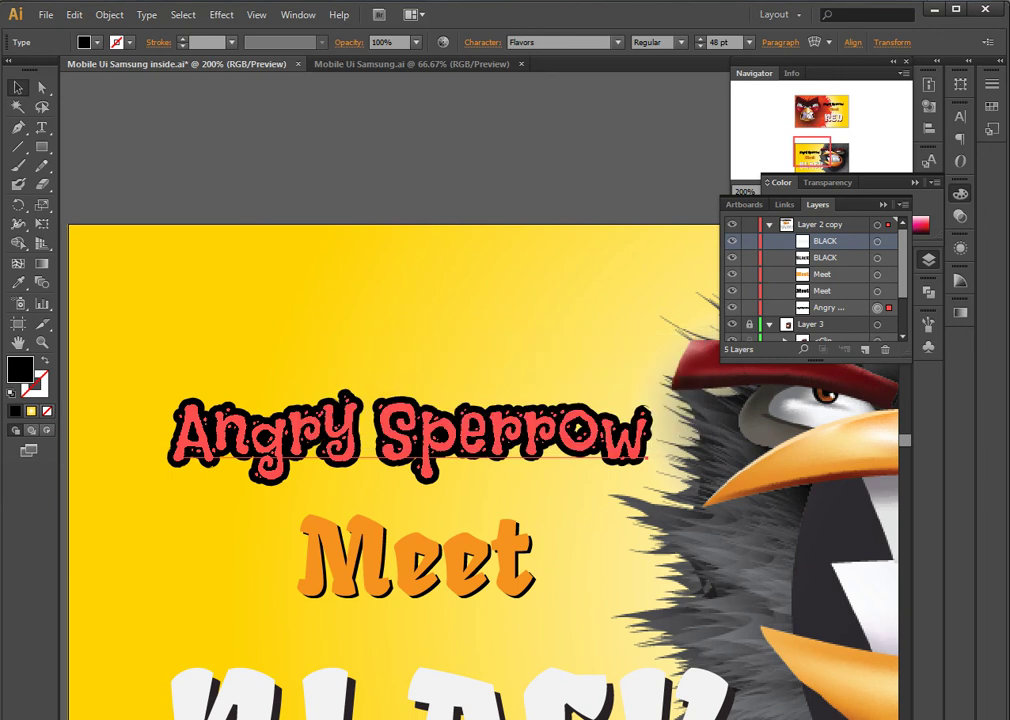